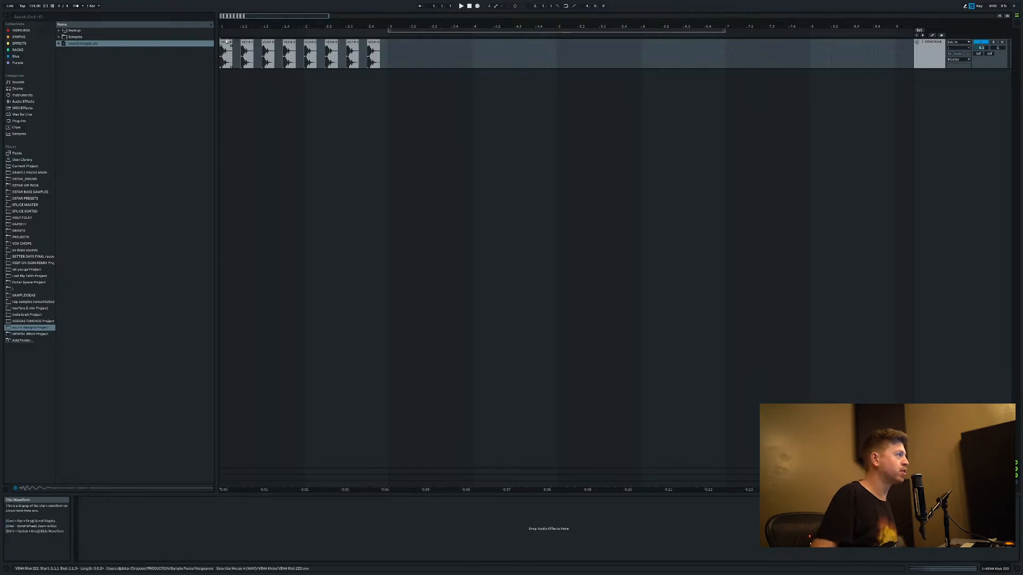
Play back the kick and snare pattern and open the file manager for the first snare clip's sample.
left_click(226, 40)
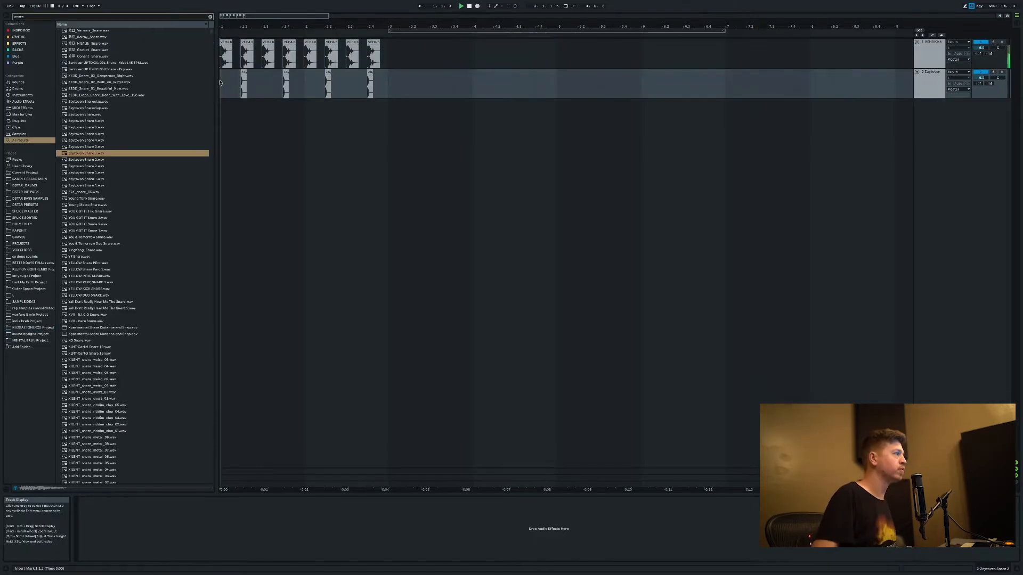
key("space")
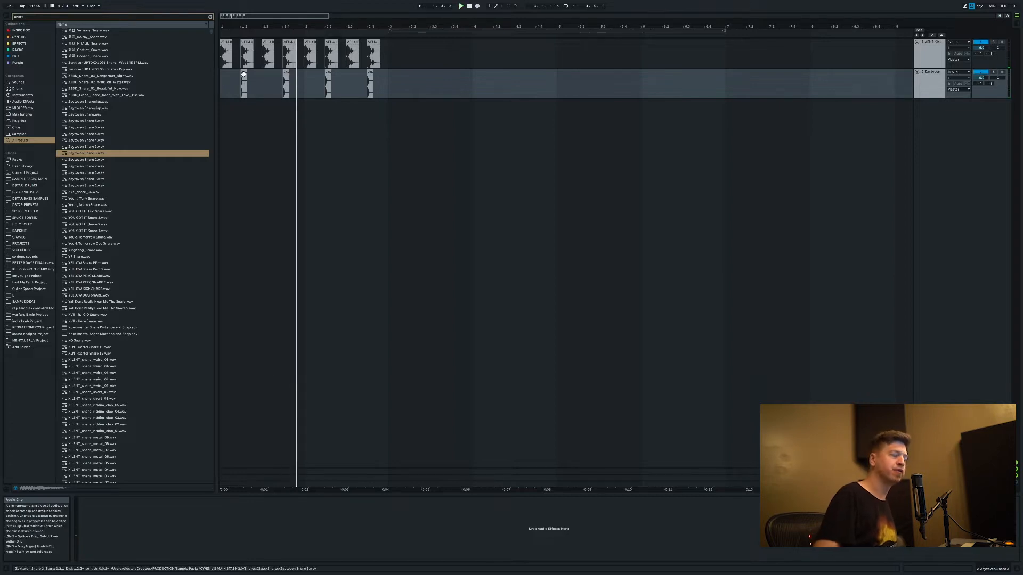
double_click(243, 73)
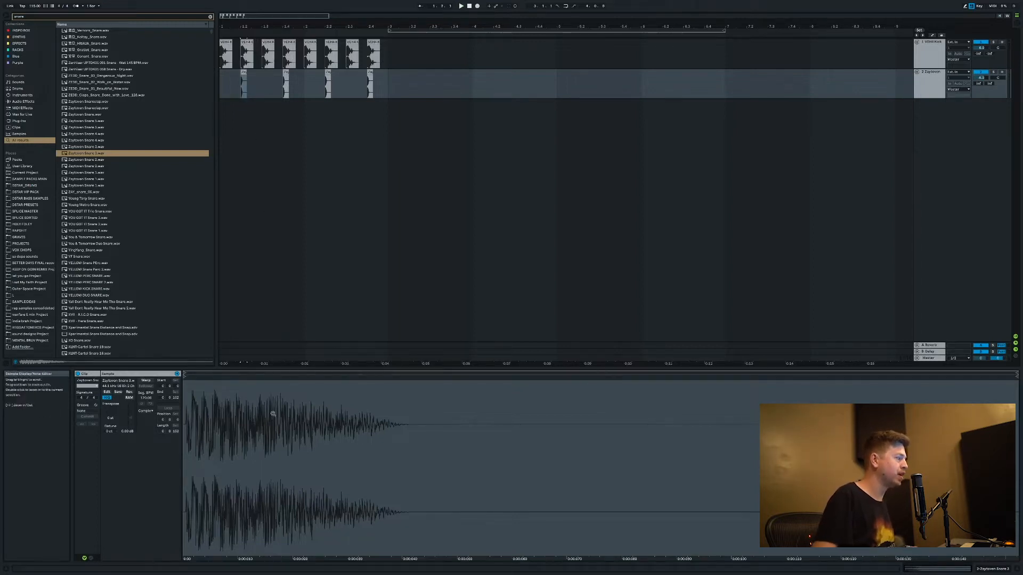
right_click(244, 405)
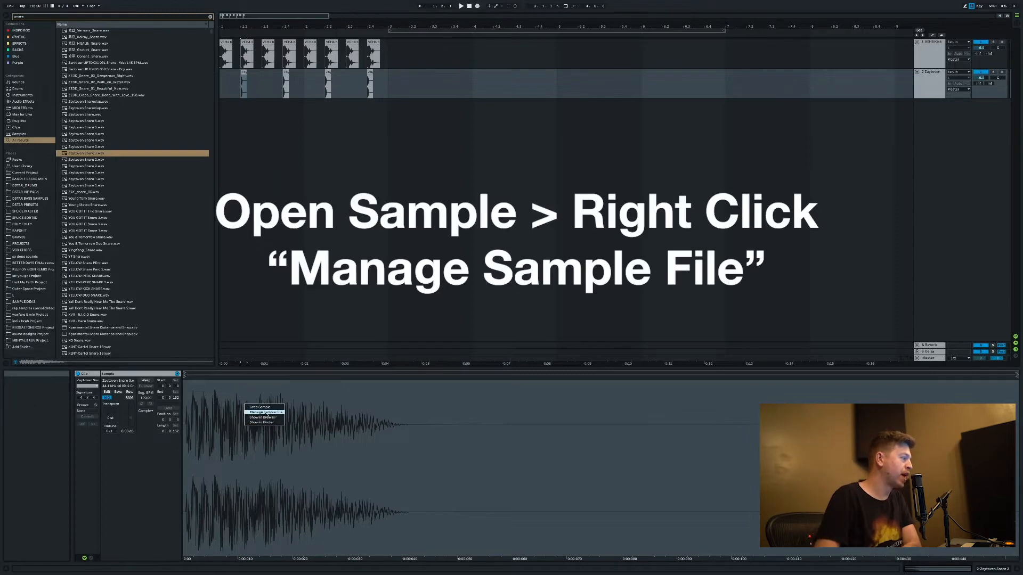
left_click(266, 413)
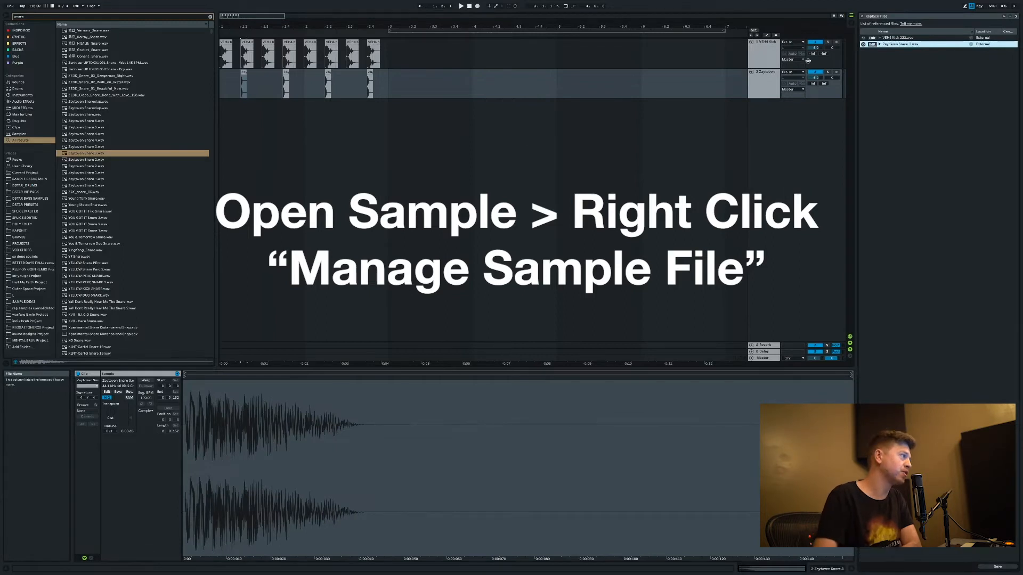
Replace the Zaytoven snare in the referenced files with Young Metro Snare.wav from the browser.
left_click(122, 154)
scroll(116, 163, "down", 2)
scroll(116, 168, "down", 2)
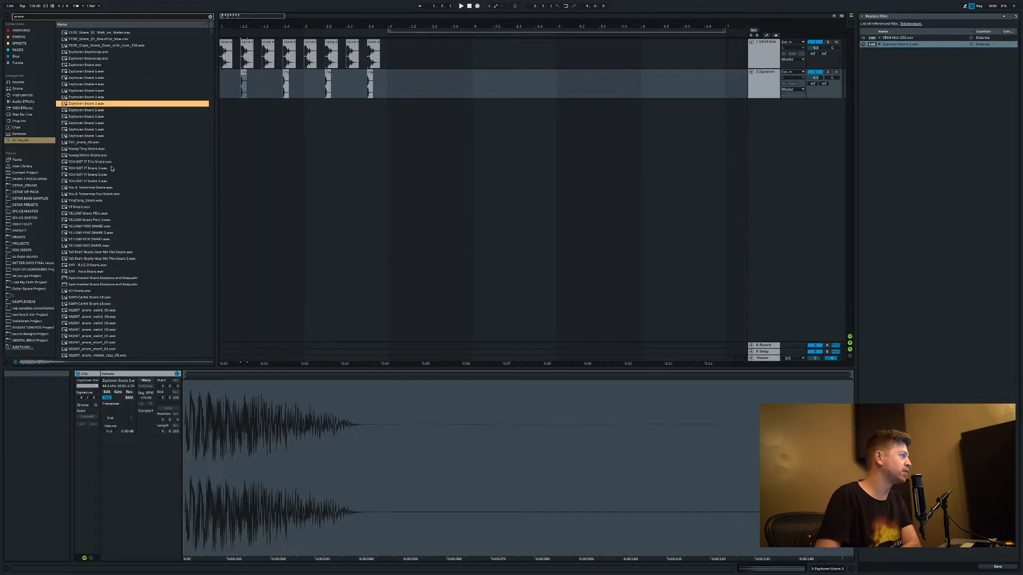
left_click_drag(85, 155, 887, 45)
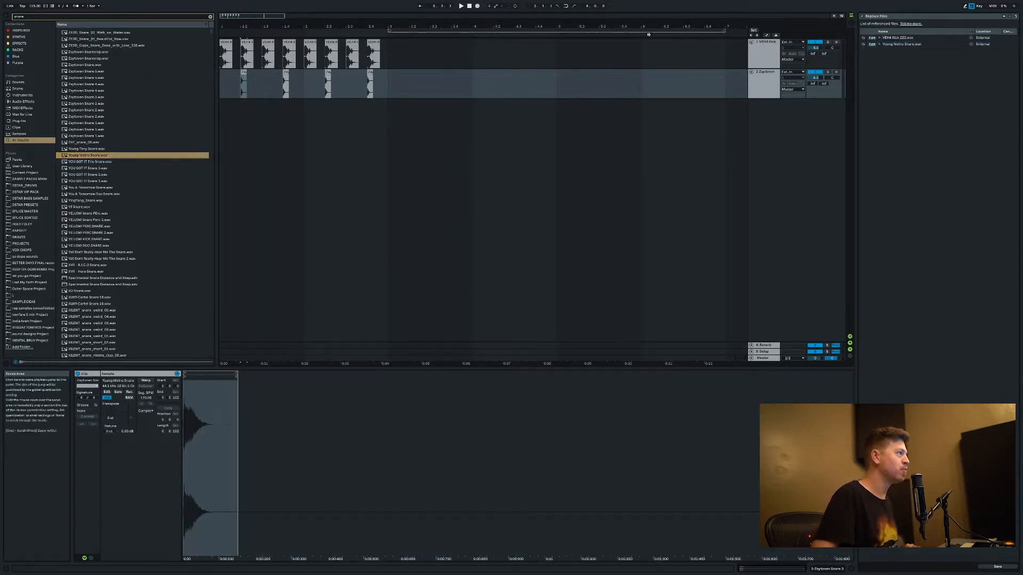
left_click(252, 79)
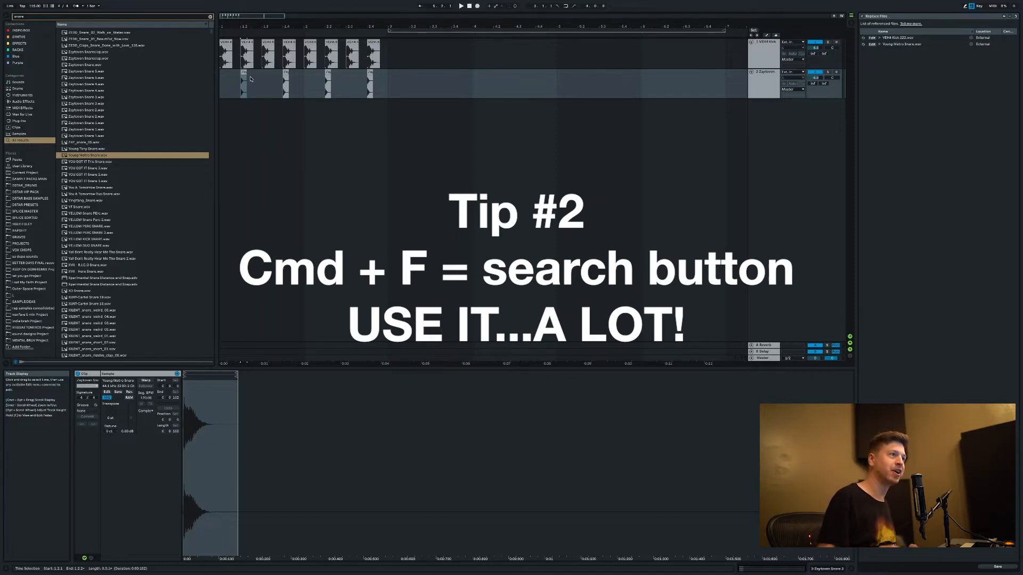
left_click(263, 93)
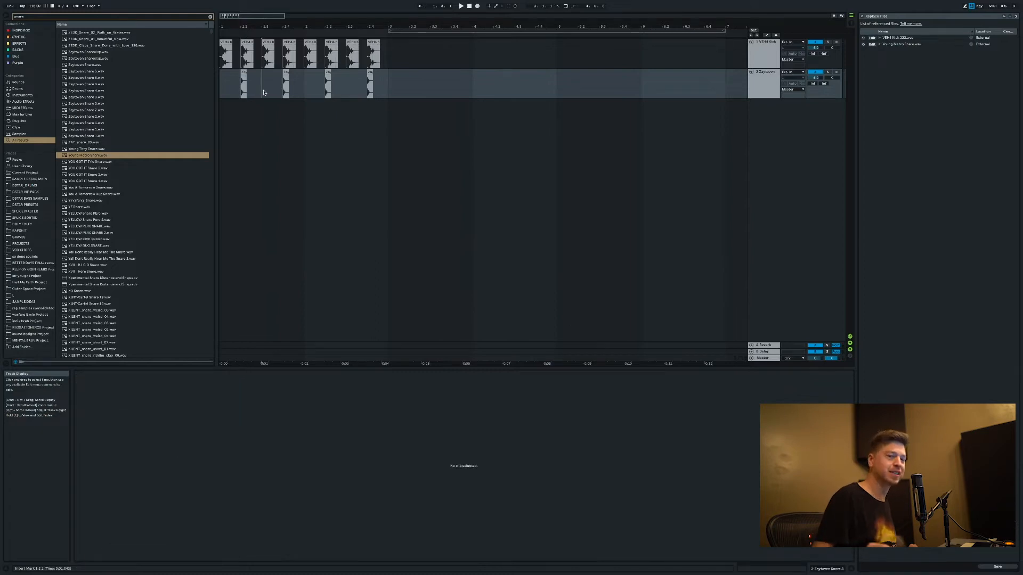
Search the browser for "guitar" and place VEH4 Guitarloop 14 128BPM Emin.wav on a new audio track at bar 1.
key("ctrl+f")
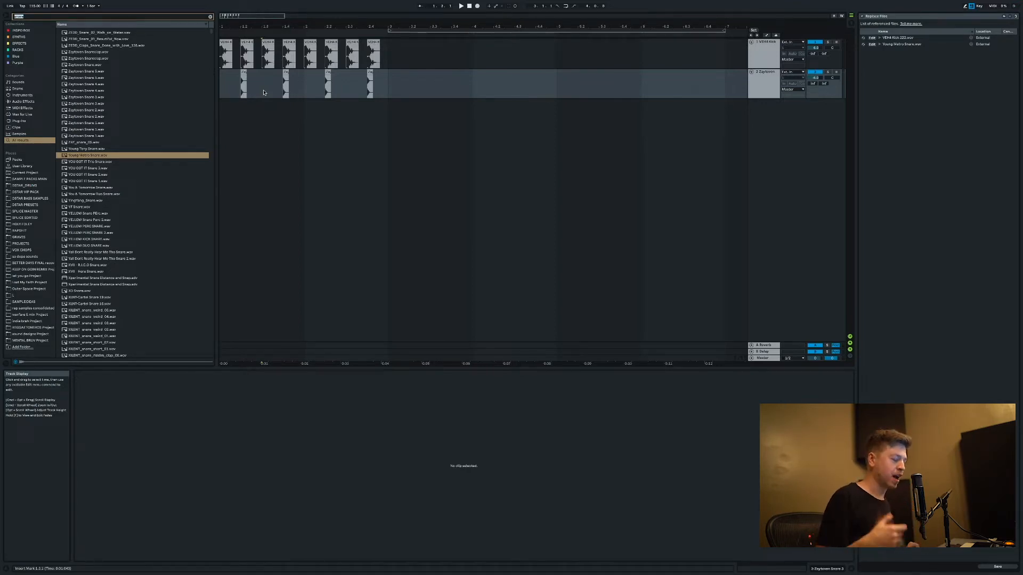
type("guitar")
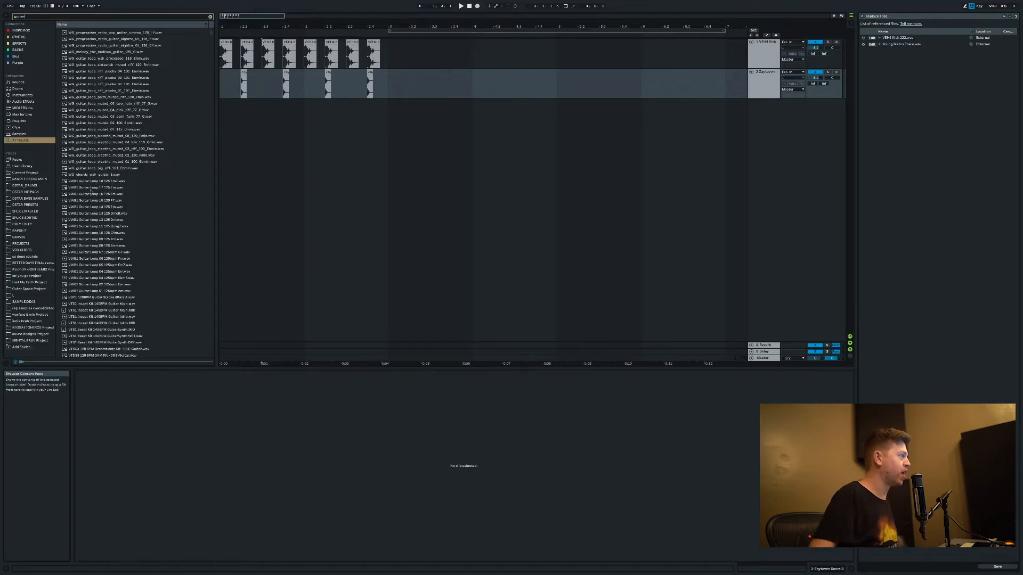
left_click(83, 188)
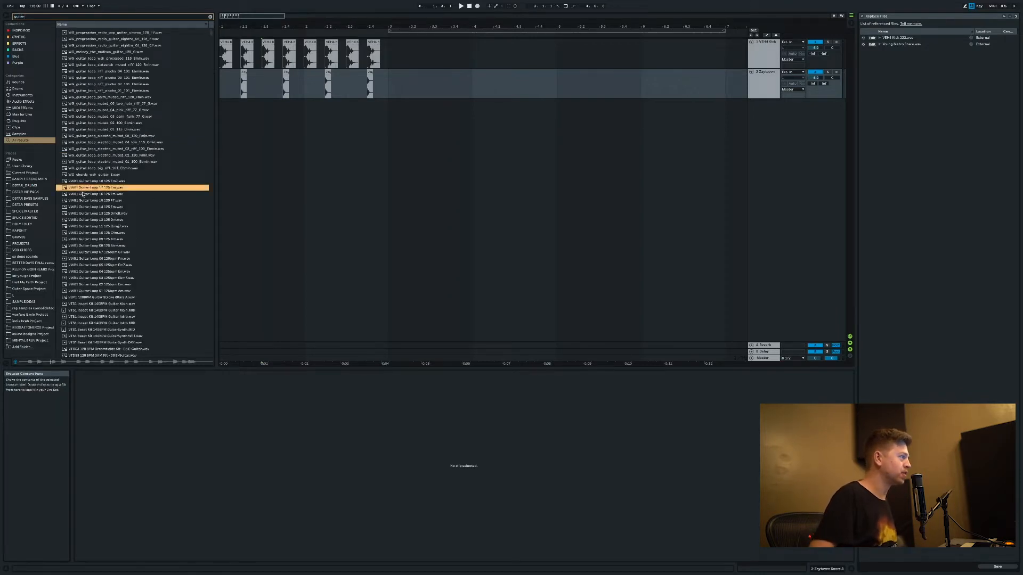
scroll(82, 194, "down", 15)
scroll(82, 194, "down", 15)
scroll(83, 194, "down", 15)
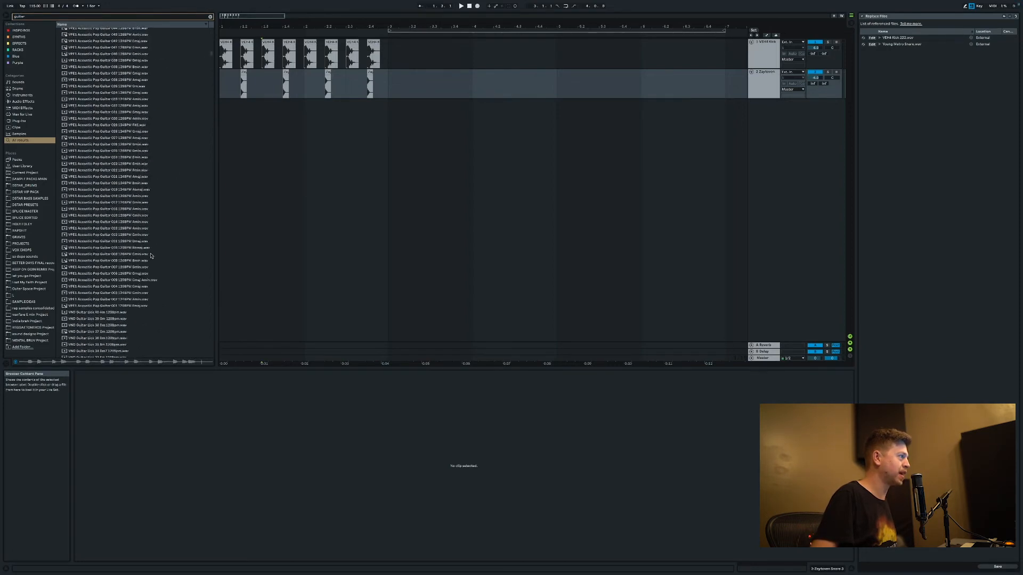
scroll(150, 256, "down", 15)
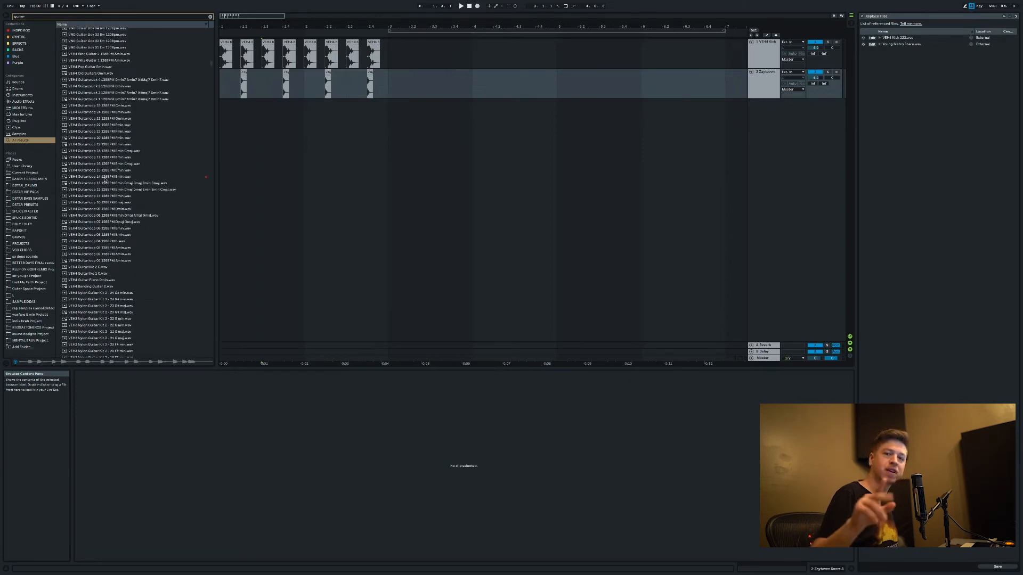
left_click_drag(104, 180, 219, 122)
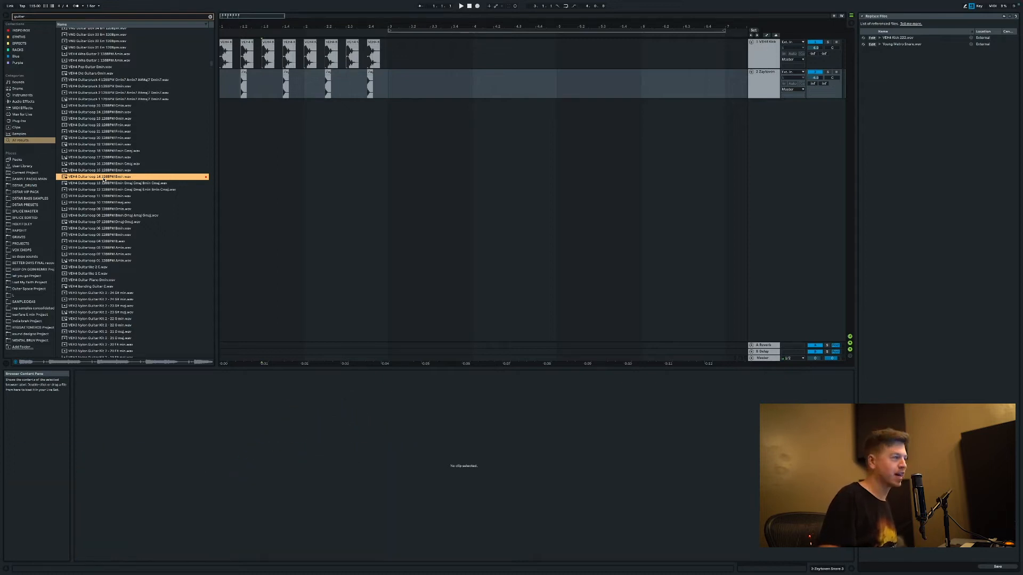
left_click_drag(104, 180, 222, 115)
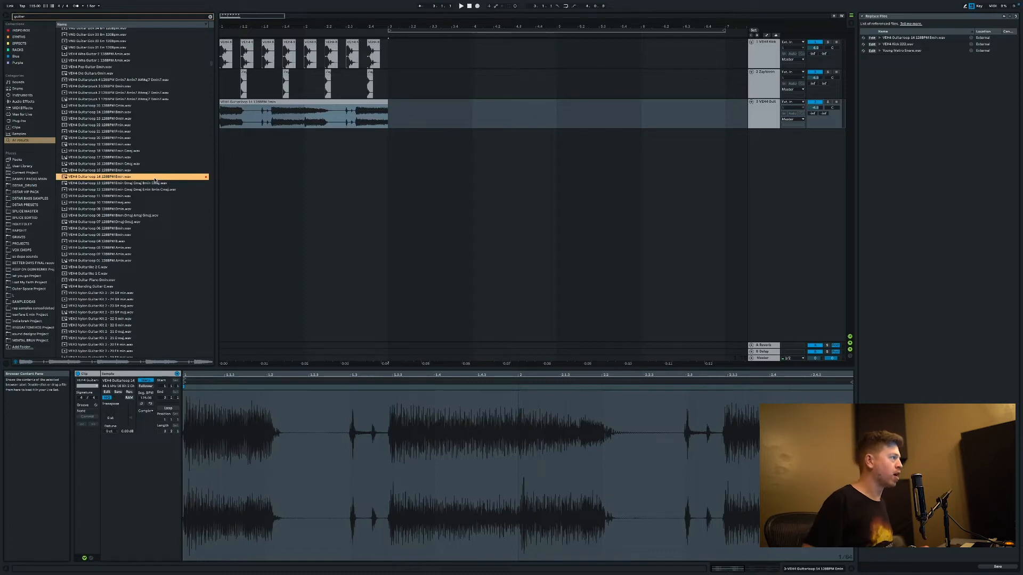
Look through the browser's Effects, Racks and red-tagged collections with the search cleared.
left_click(26, 43)
left_click(210, 16)
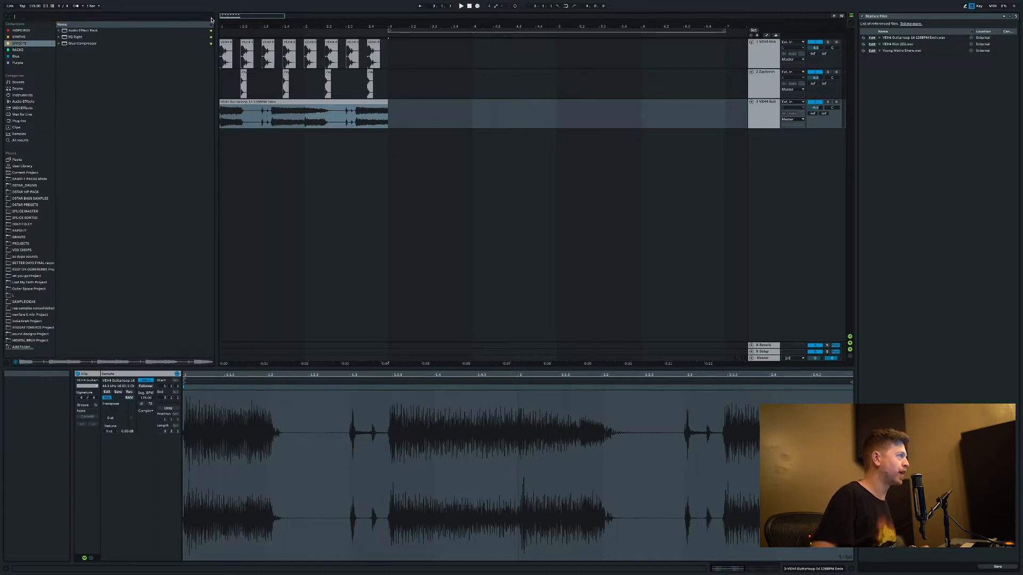
left_click(31, 51)
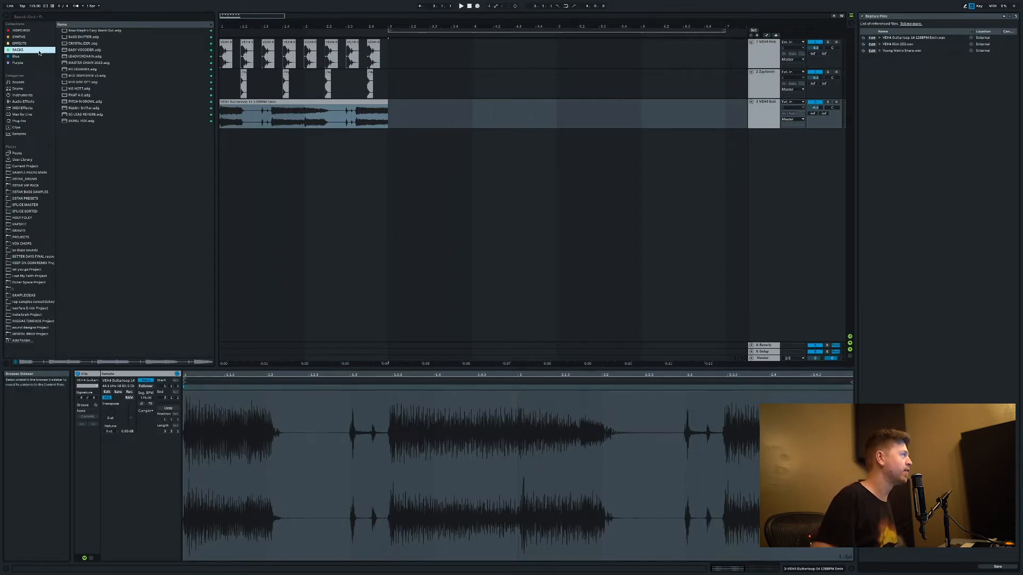
left_click(26, 31)
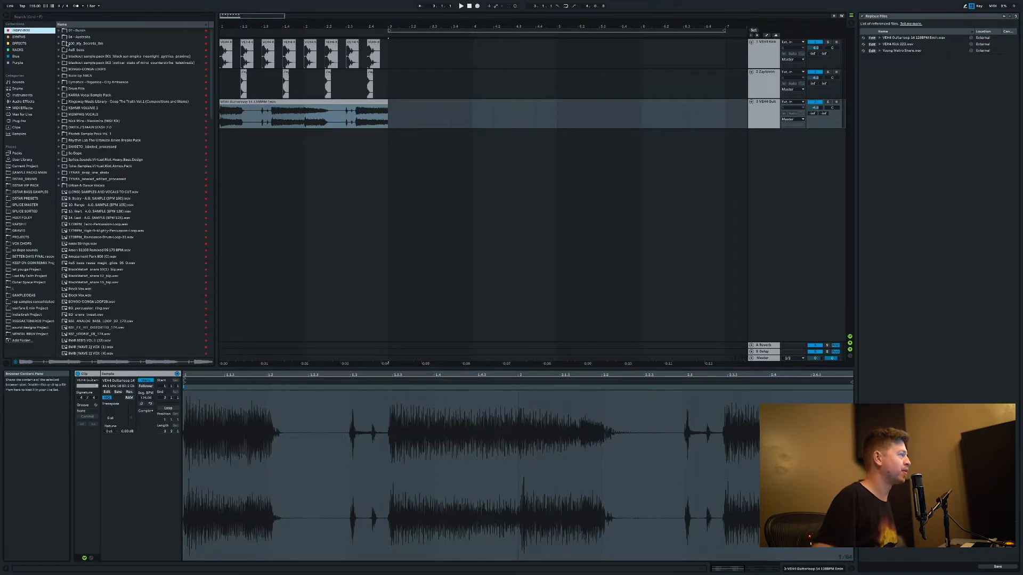
scroll(125, 153, "down", 15)
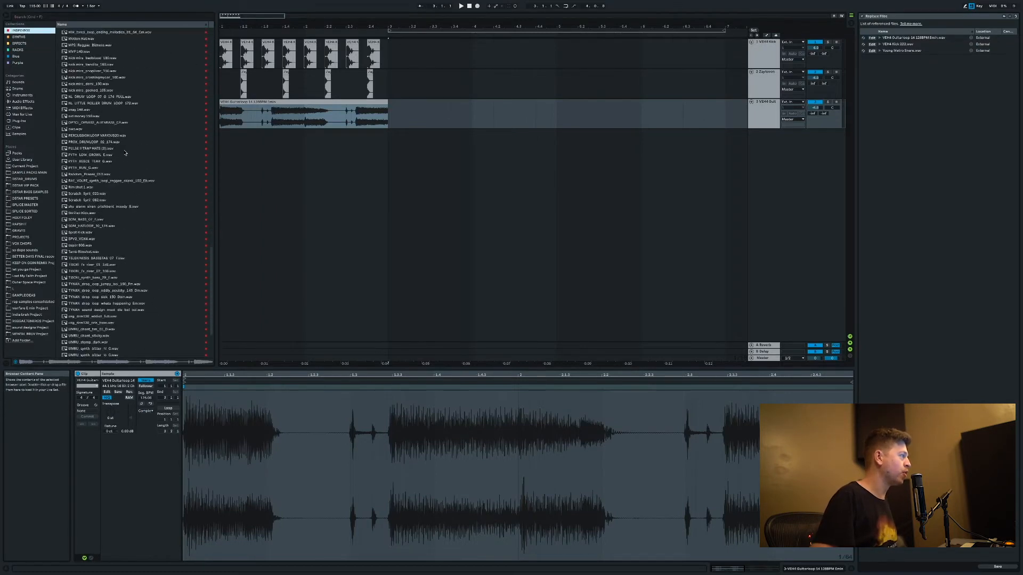
Search the browser for "guitar" again and look through the matching samples.
key("super+f")
type("guitar")
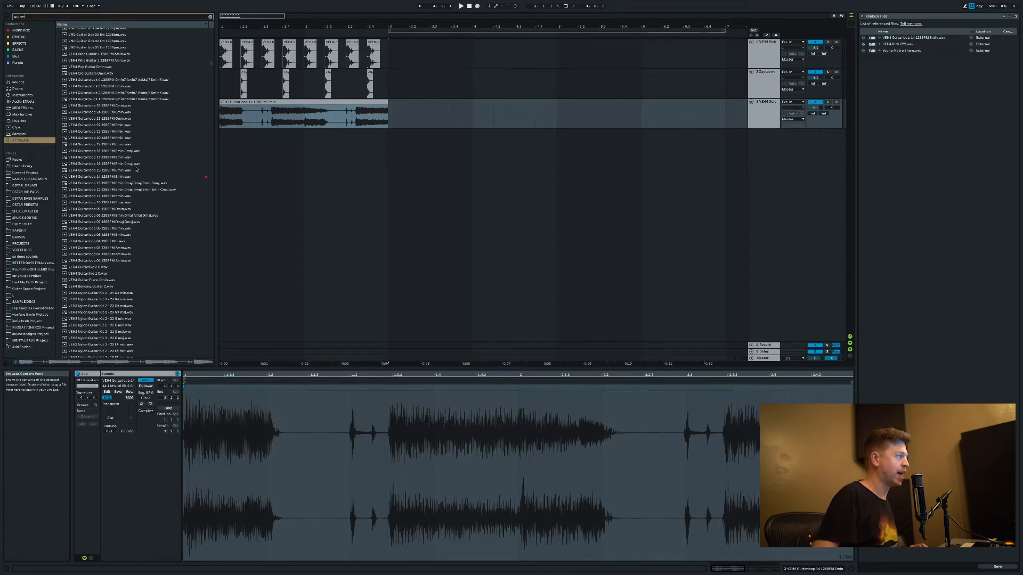
scroll(134, 172, "down", 6)
scroll(135, 172, "down", 15)
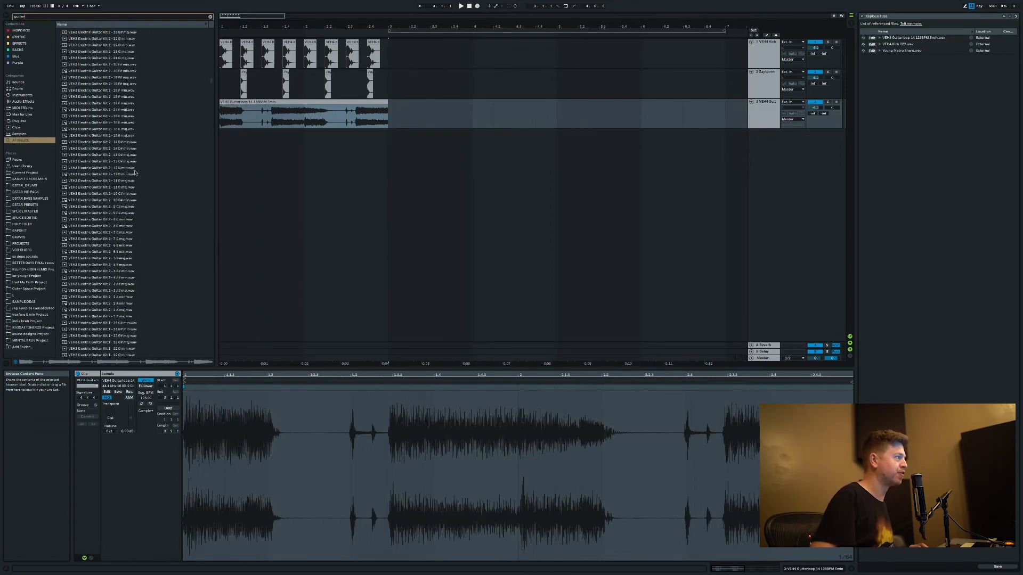
scroll(134, 173, "down", 10)
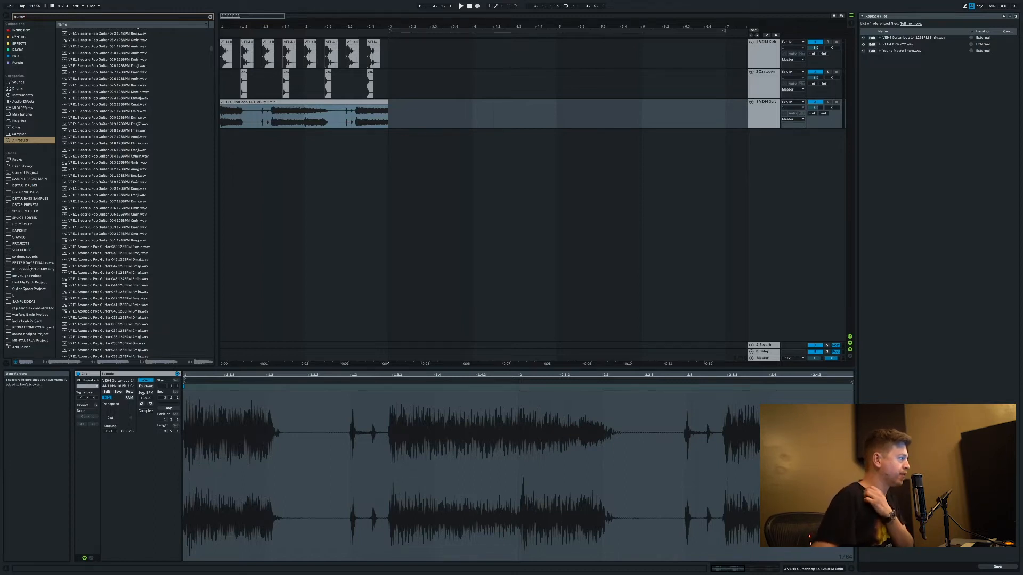
Try to import all tracks of the sound designs project's set into the arrangement below the guitar, and undo the import.
left_click(34, 334)
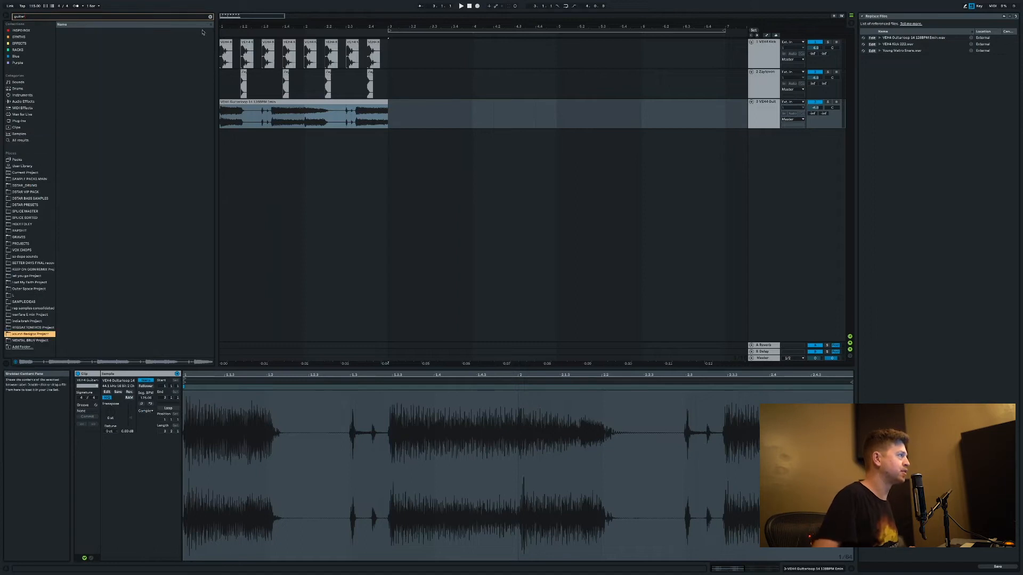
left_click(210, 16)
left_click(60, 43)
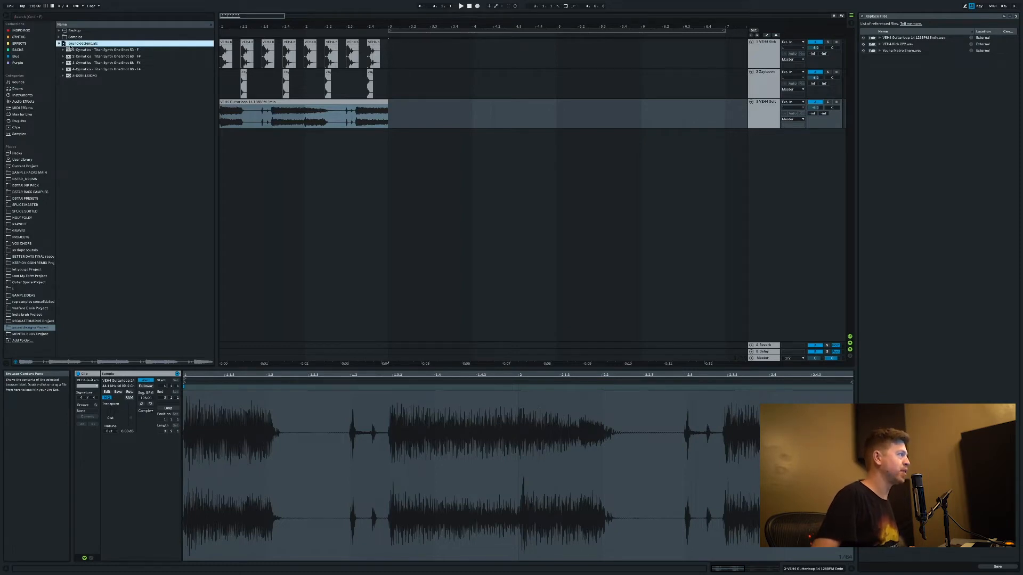
left_click_drag(69, 44, 382, 158)
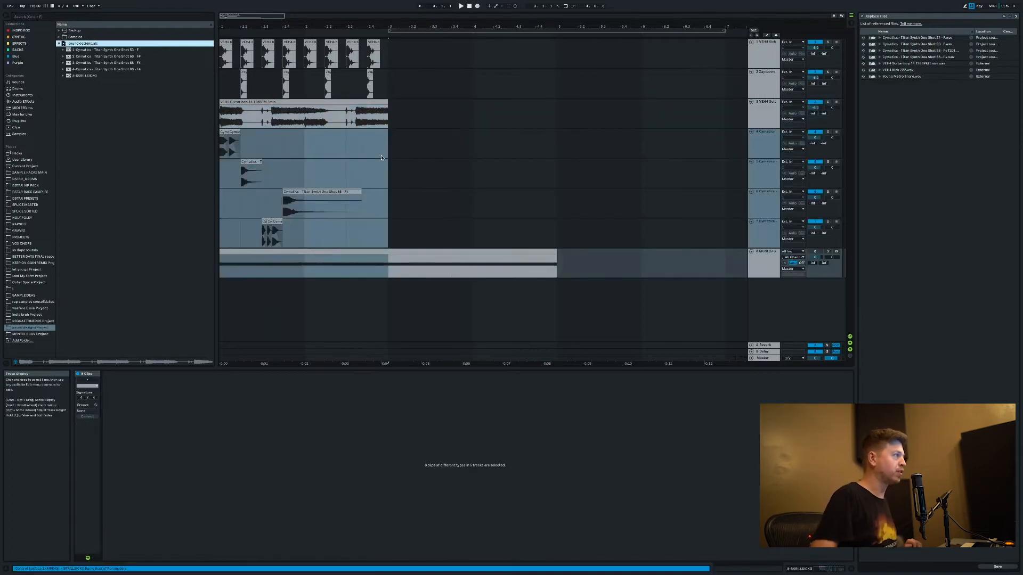
key("super+z")
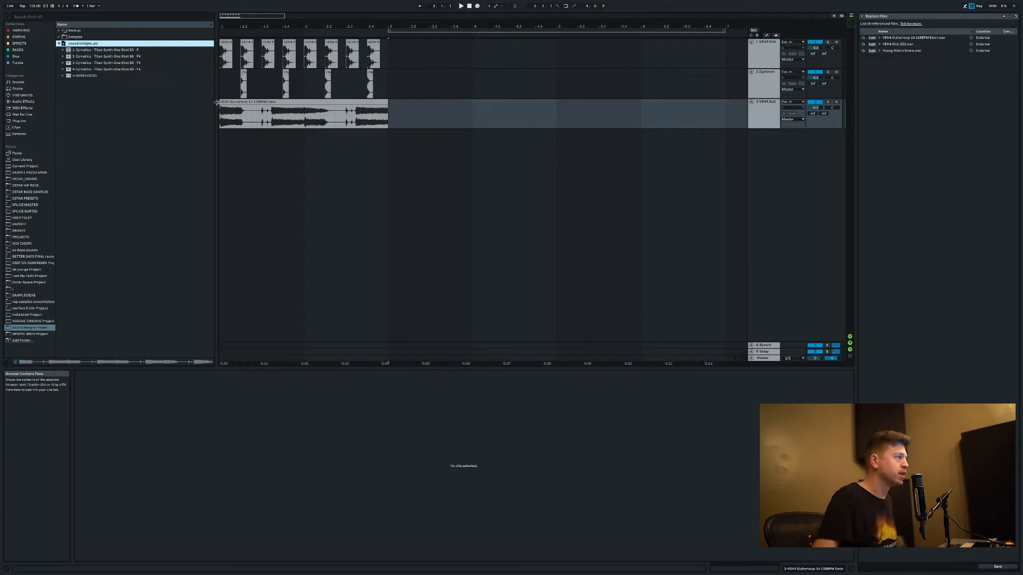
Add an audio track below the guitar track, set its input to Resampling and arm it for recording.
left_click(763, 117)
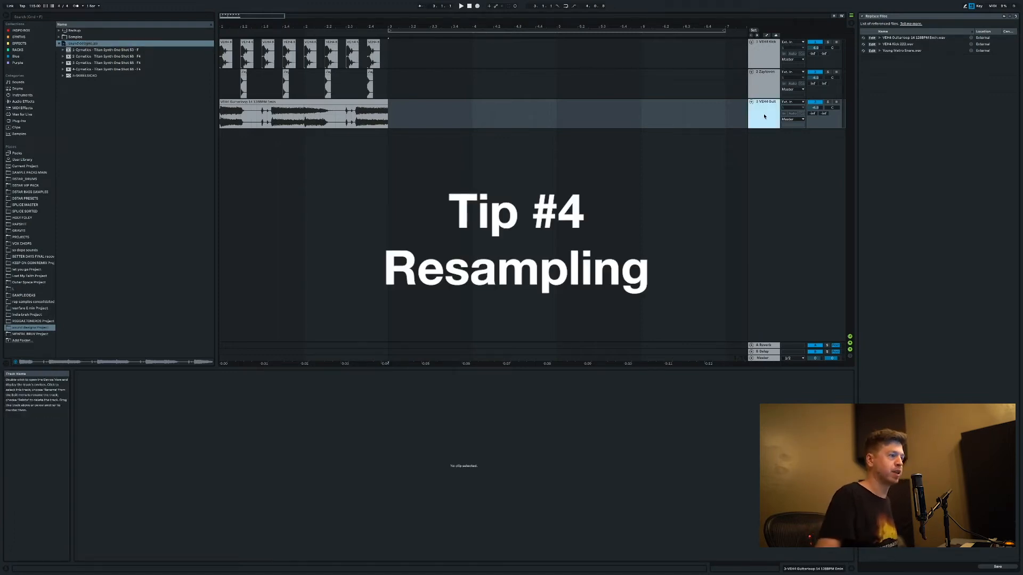
key("super+t")
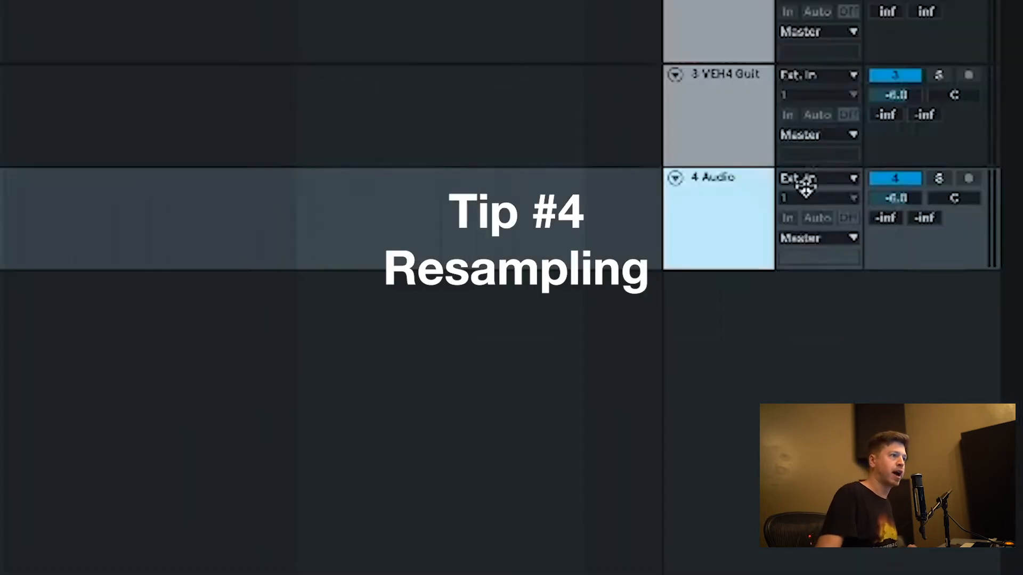
left_click(791, 132)
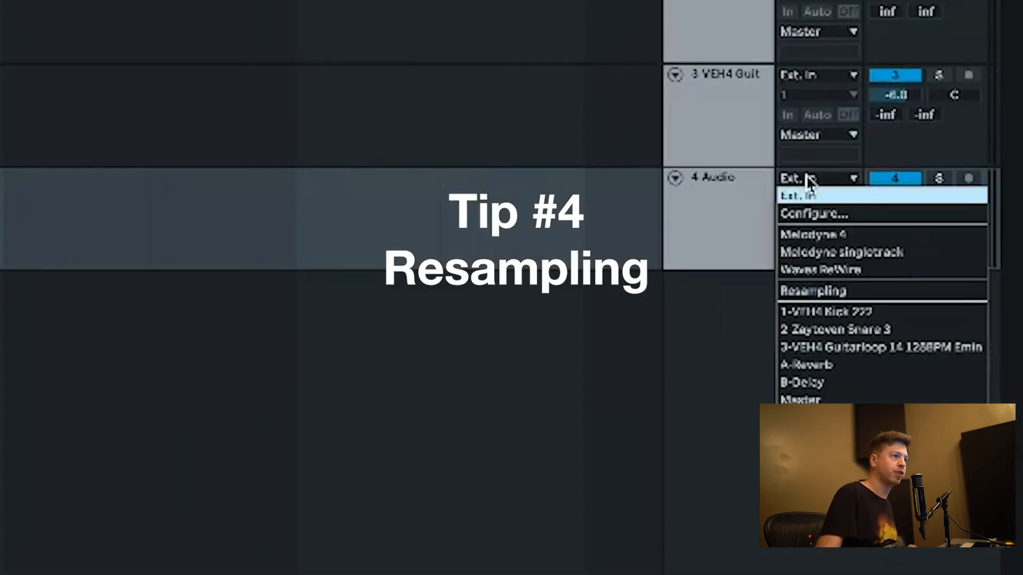
left_click(821, 288)
left_click(969, 179)
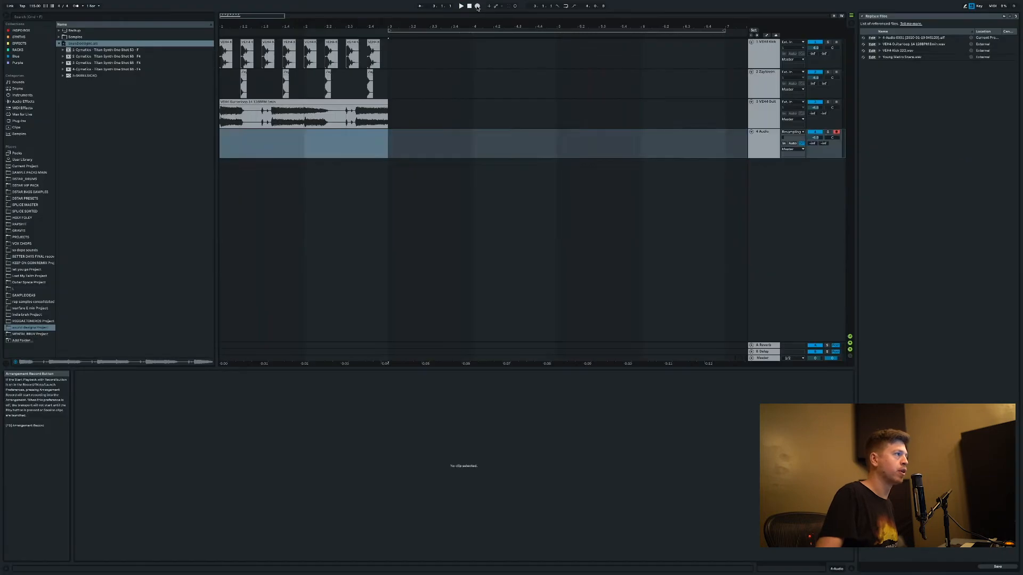
Record the kick, snare and guitar onto the resampling track past bar 3, and play the recorded clip back soloed.
left_click(477, 5)
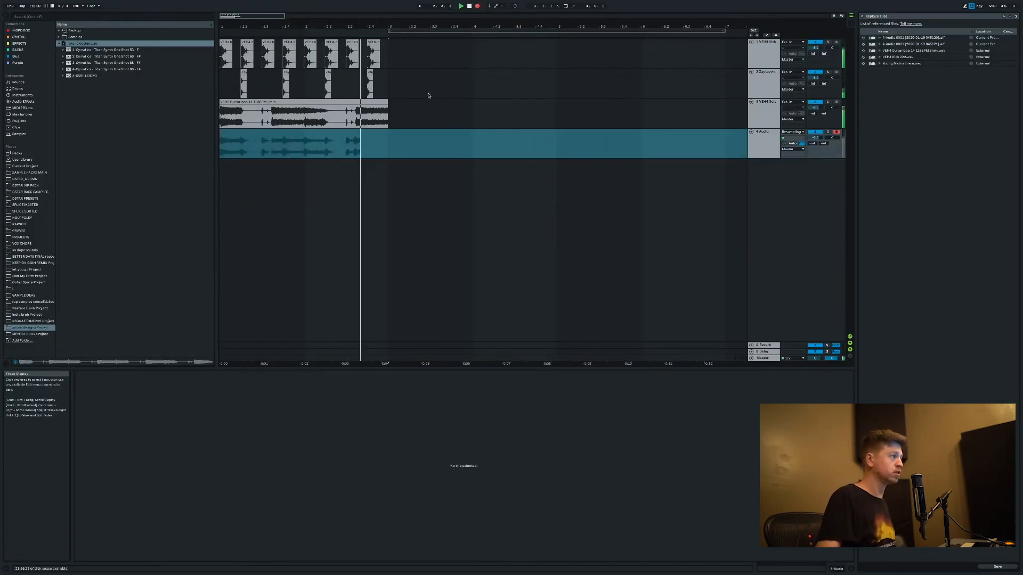
key("space")
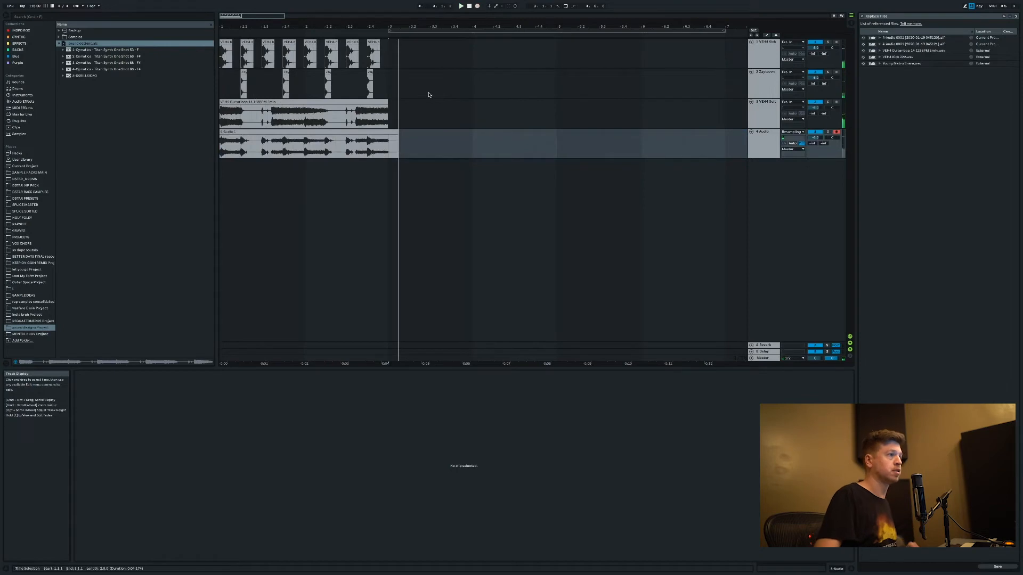
left_click(329, 132)
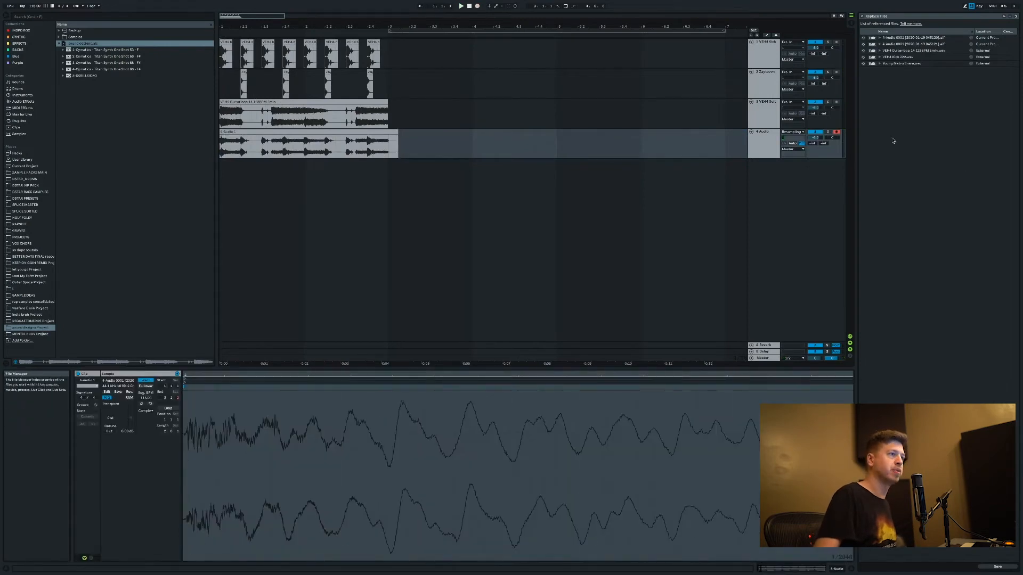
left_click(828, 132)
key("space")
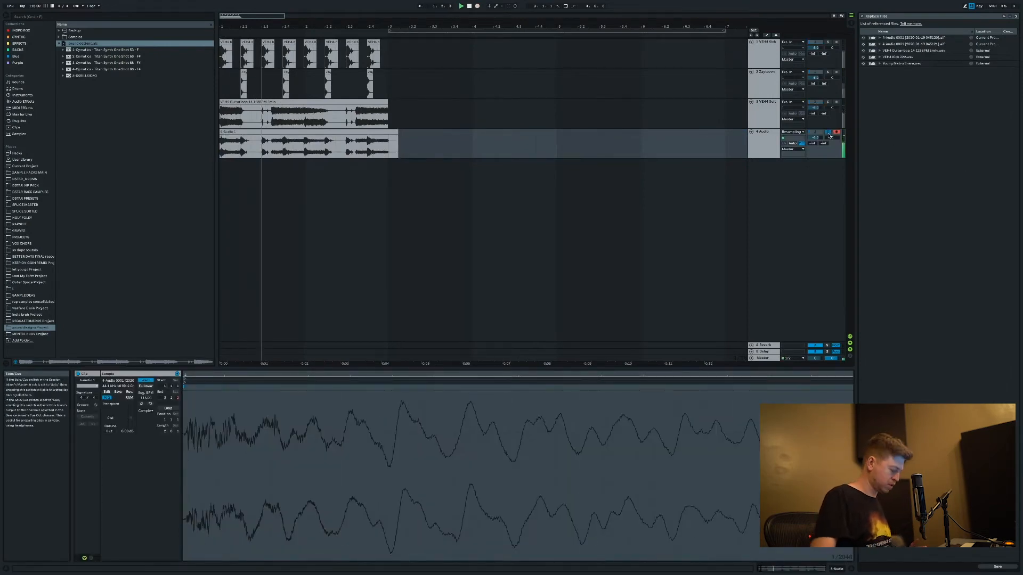
Unsolo the resampling track and shorten its recorded clip to end at bar 3.
left_click(828, 133)
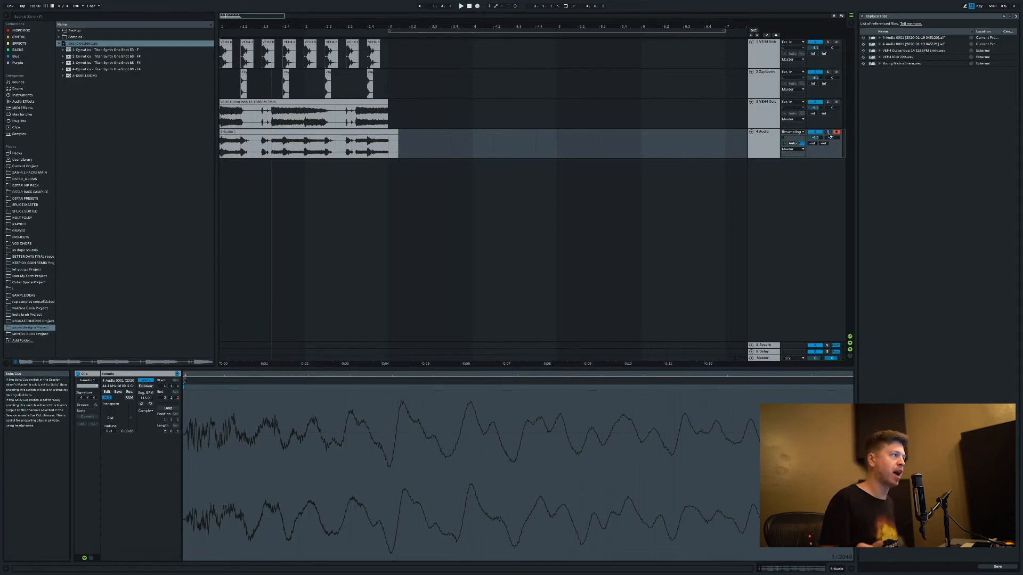
left_click(394, 131)
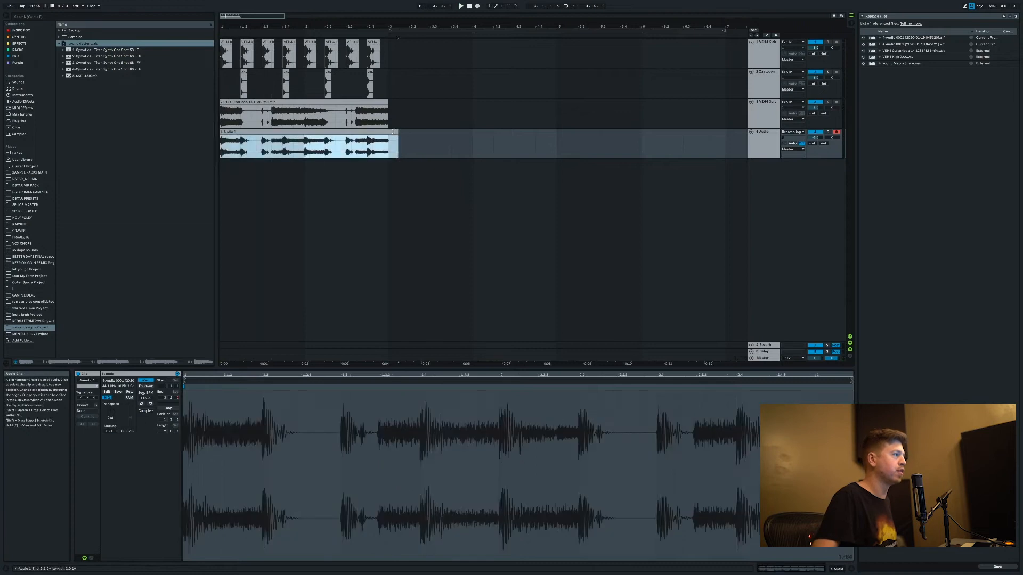
Search the browser for "satur", load the Saturator device onto the master track and adjust its drive slightly.
left_click(768, 360)
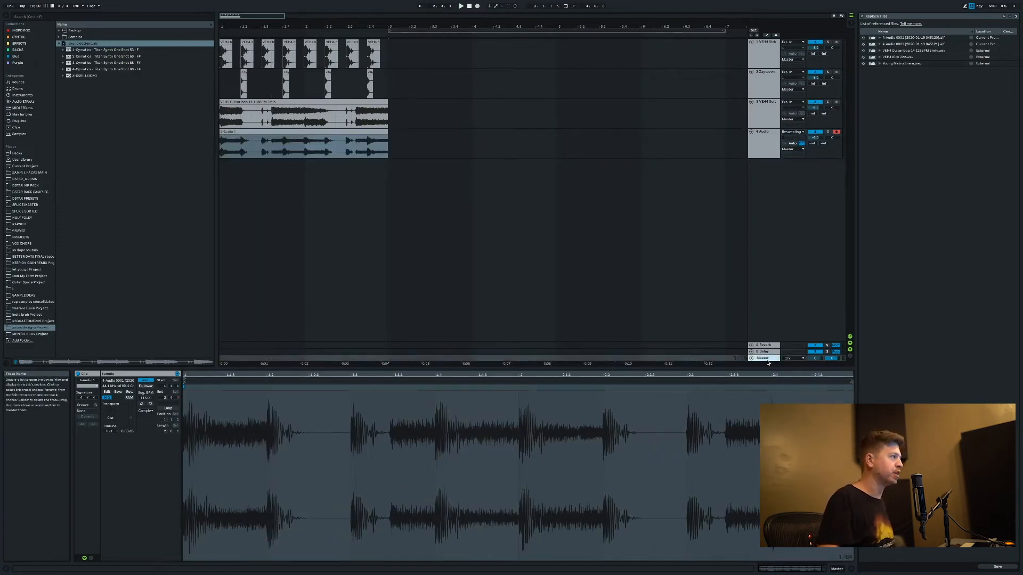
key("ctrl+f")
type("sat")
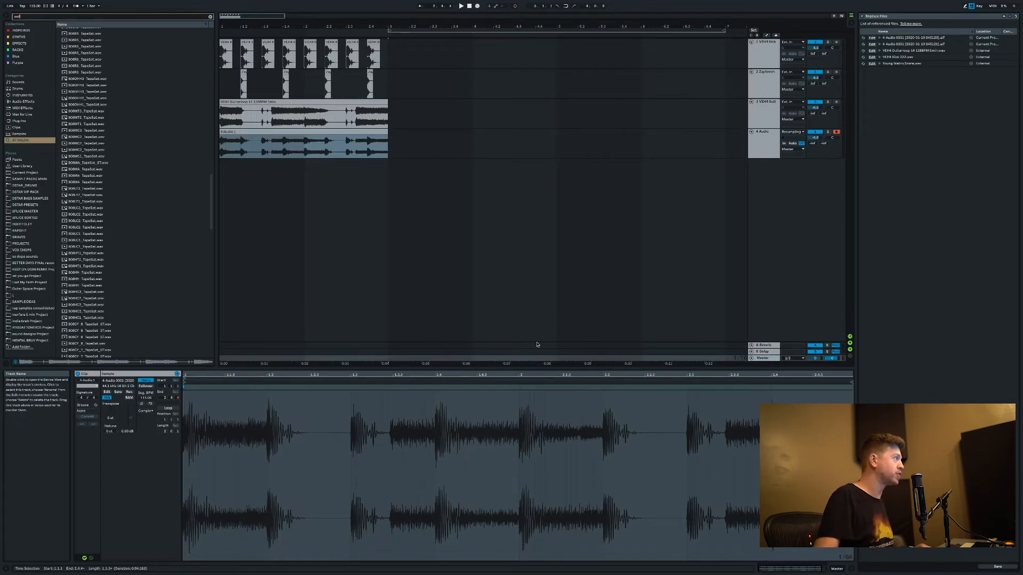
type("ur")
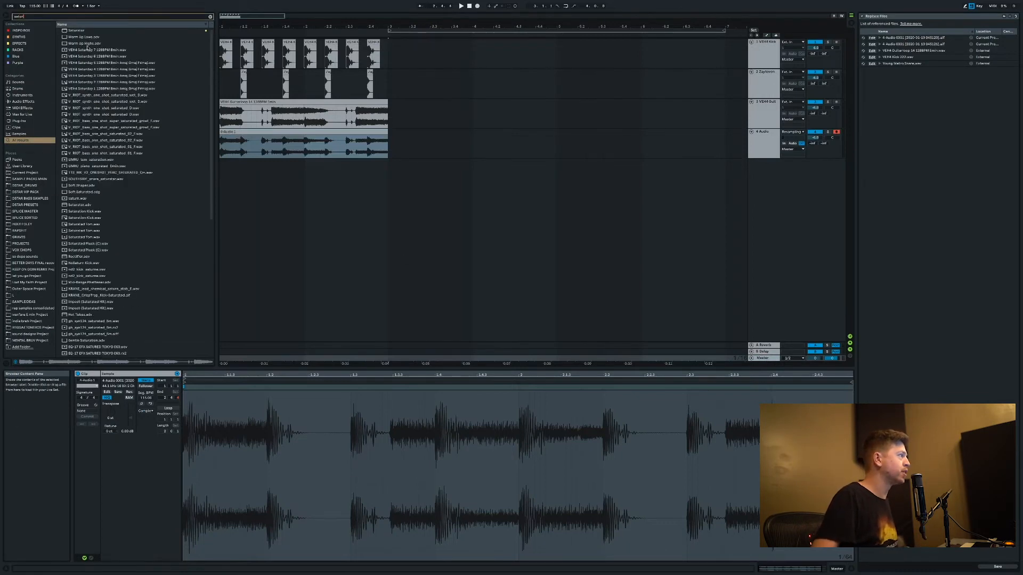
double_click(86, 31)
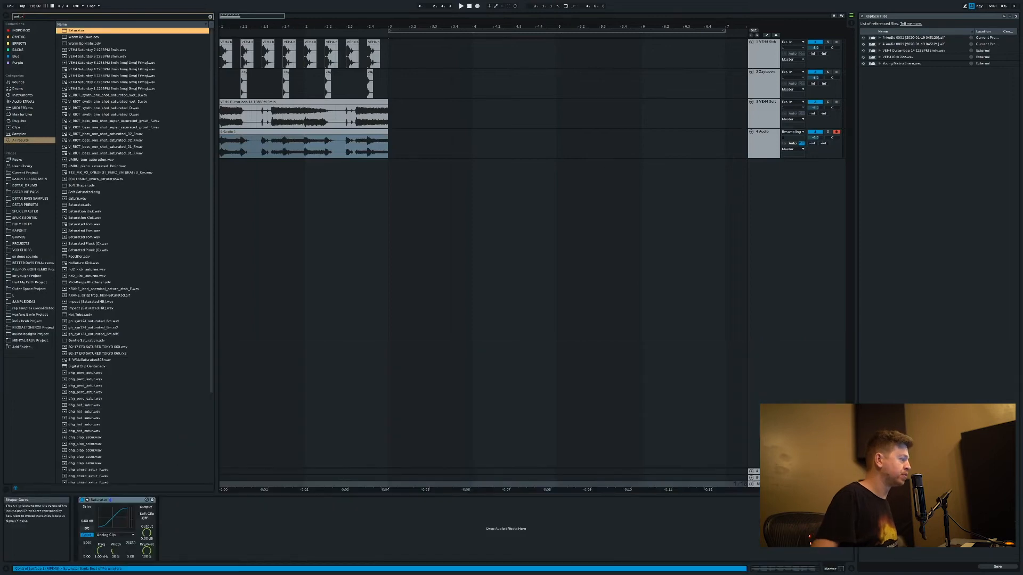
left_click_drag(87, 514, 87, 509)
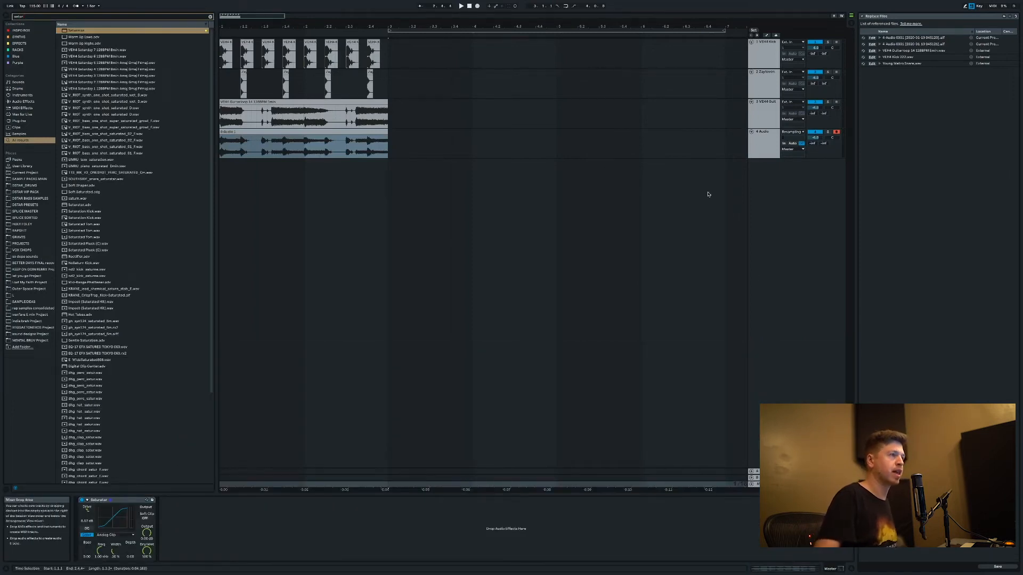
Play the arrangement through the master Saturator and toggle the resampling track's solo on and off.
left_click(762, 145)
key("space")
key("space")
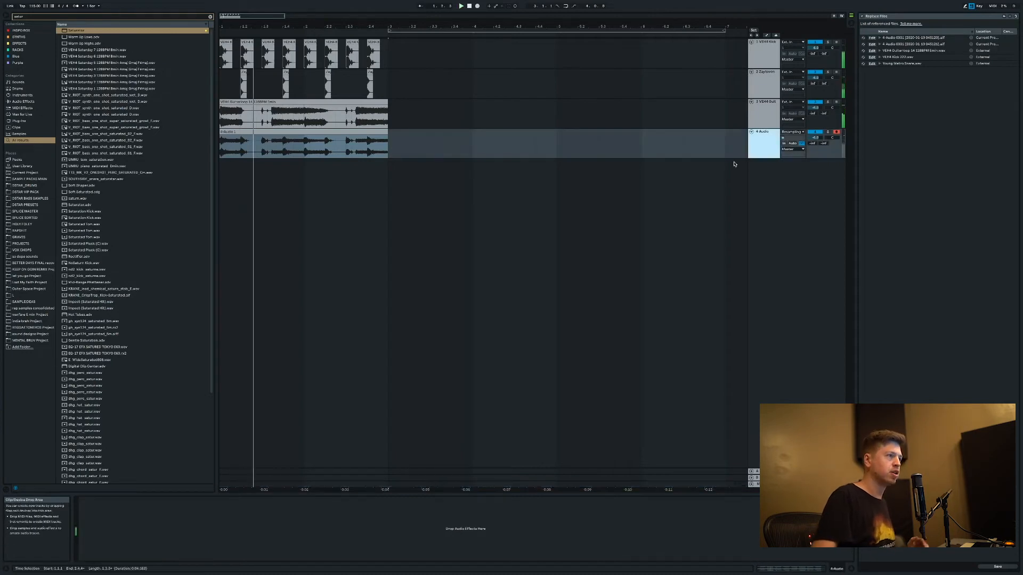
left_click(741, 153)
left_click(764, 146)
left_click(827, 131)
left_click(828, 131)
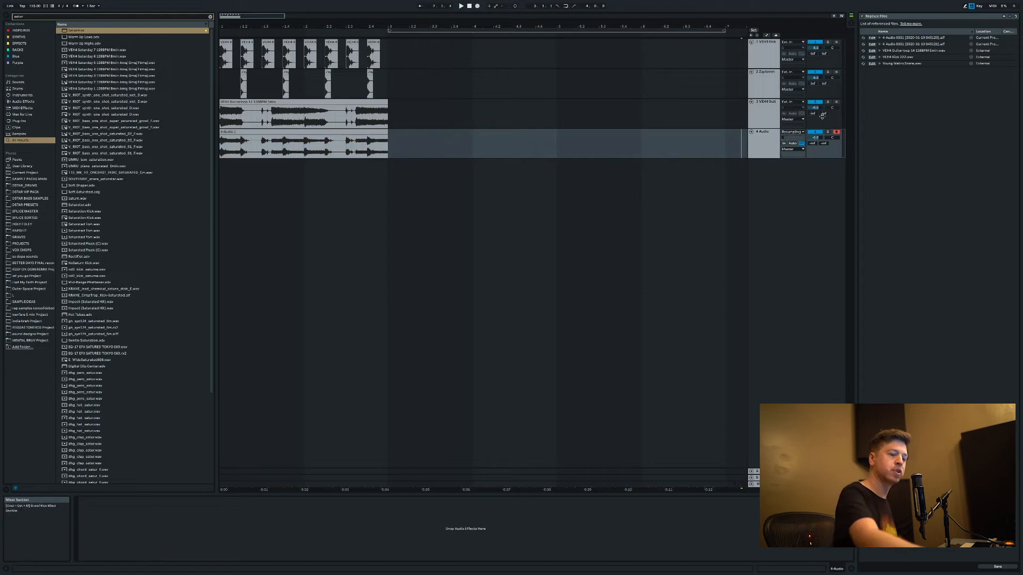
key("XF86AudioLowerVolume")
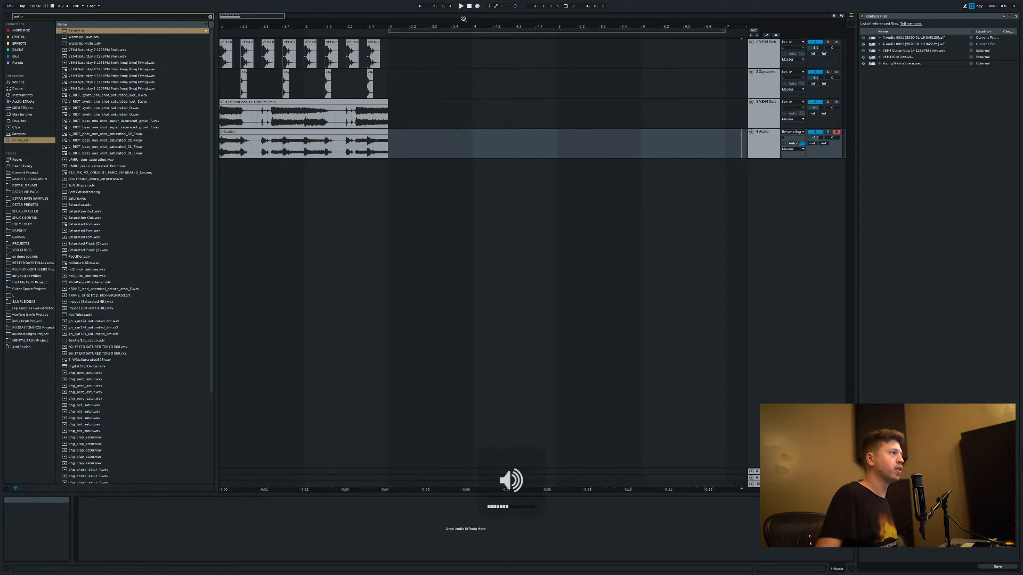
Record the saturated mix onto the resampling track from the start of the arrangement.
left_click(477, 7)
key("space")
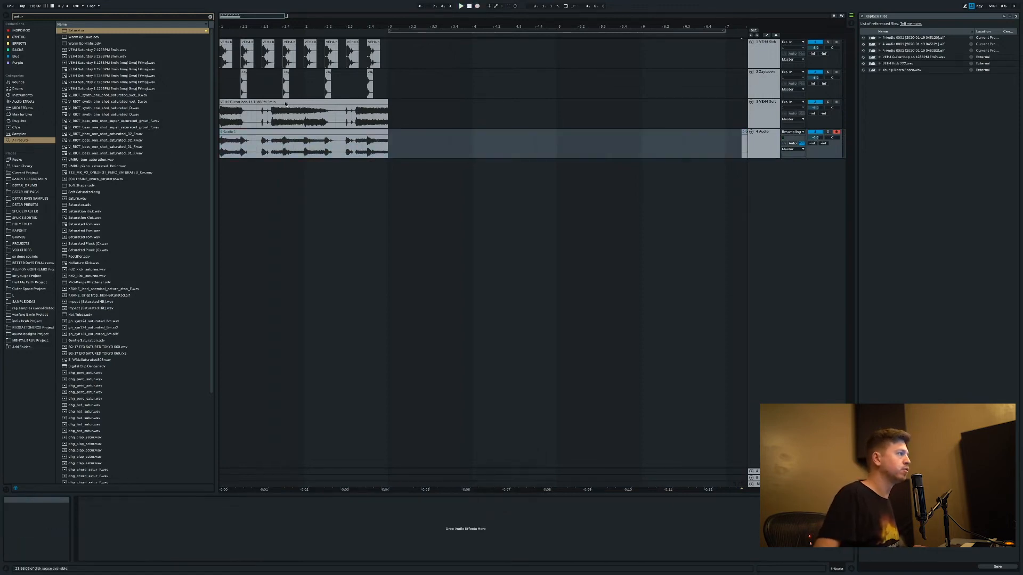
left_click(219, 147)
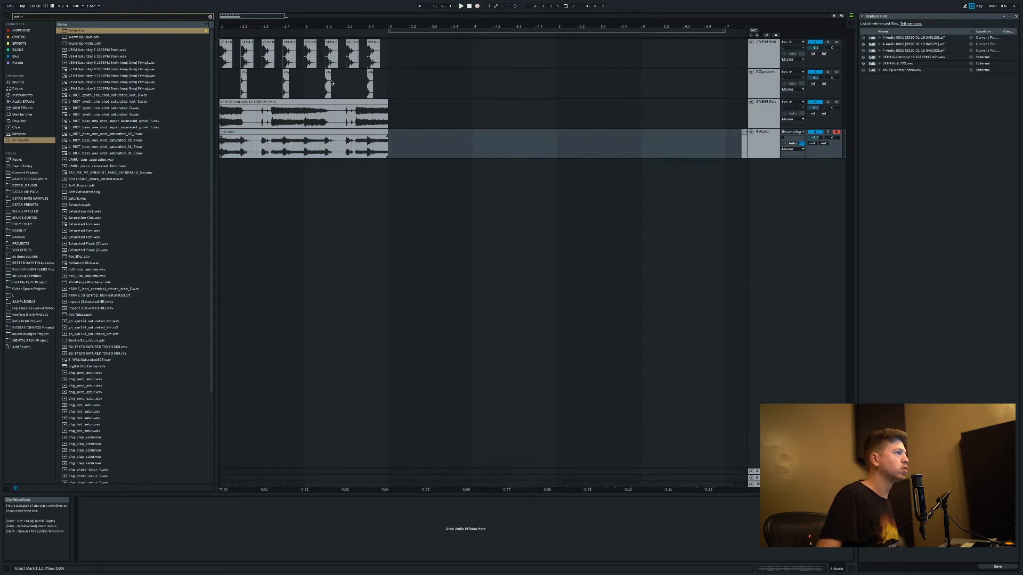
left_click(477, 7)
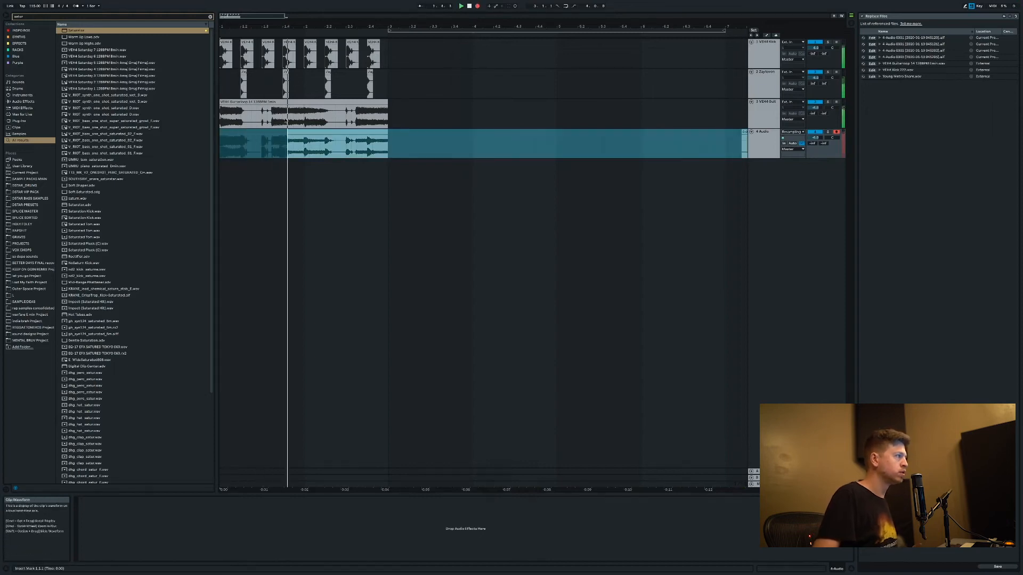
key("space")
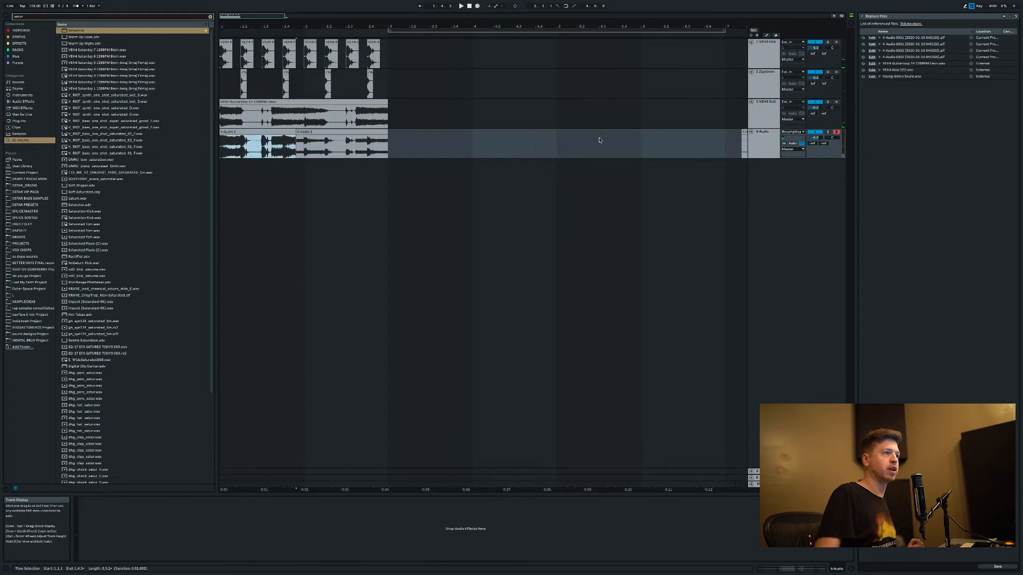
Check the resampling track's input choices, and group the kick, snare and guitar tracks.
left_click(793, 132)
left_click(776, 127)
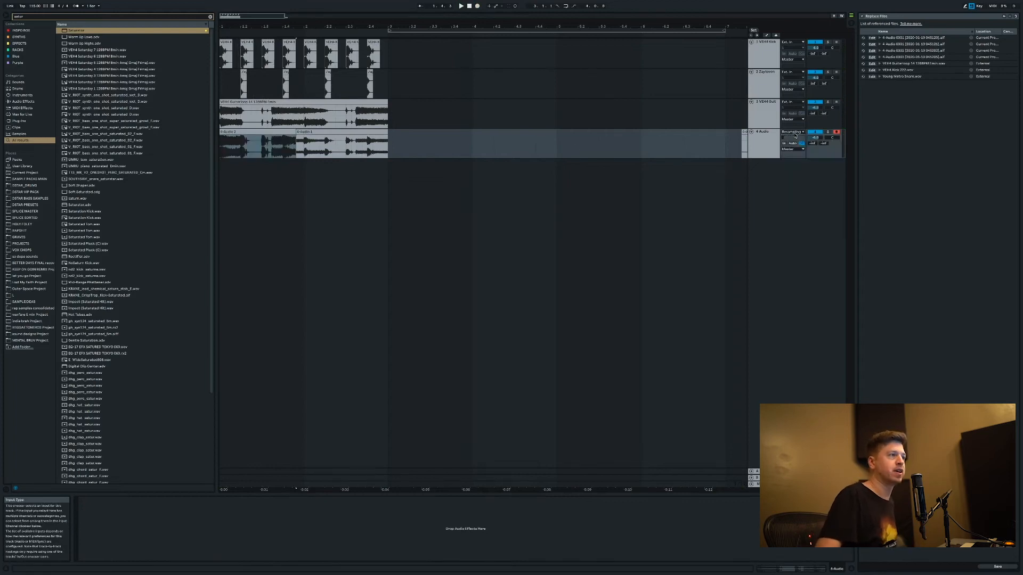
left_click(776, 127)
left_click(777, 63)
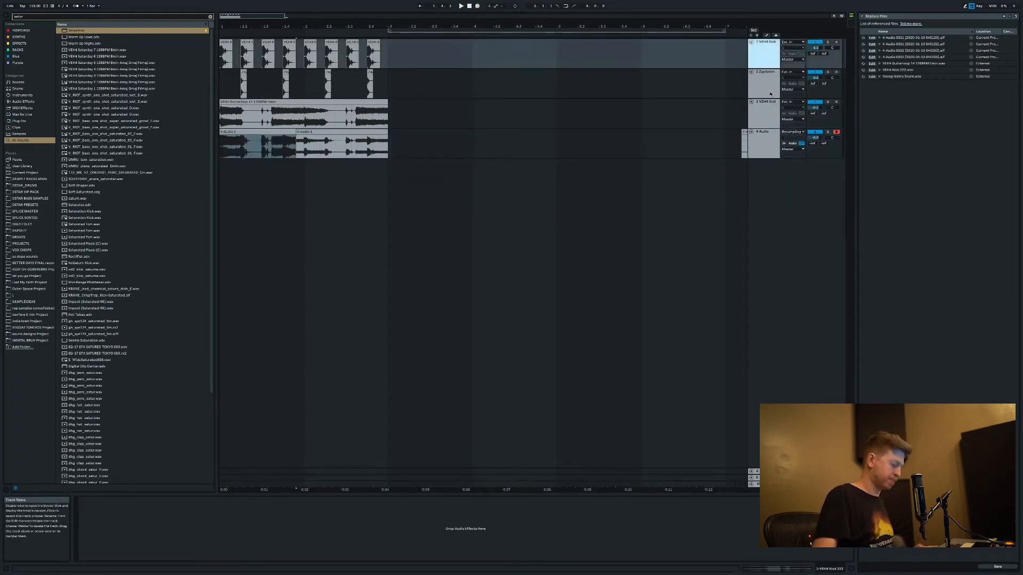
left_click(768, 105, "shift")
key("ctrl+g")
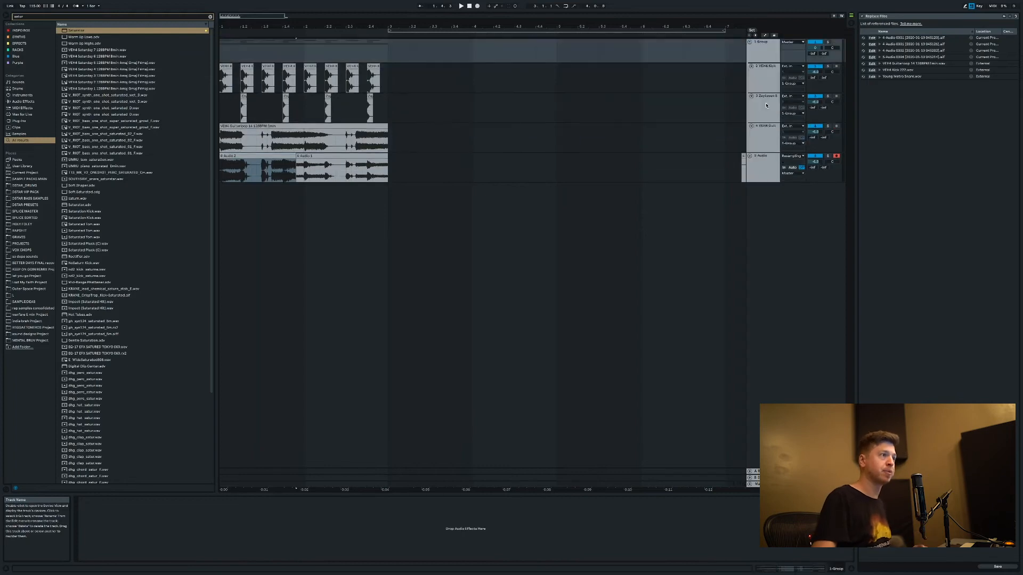
left_click(760, 49)
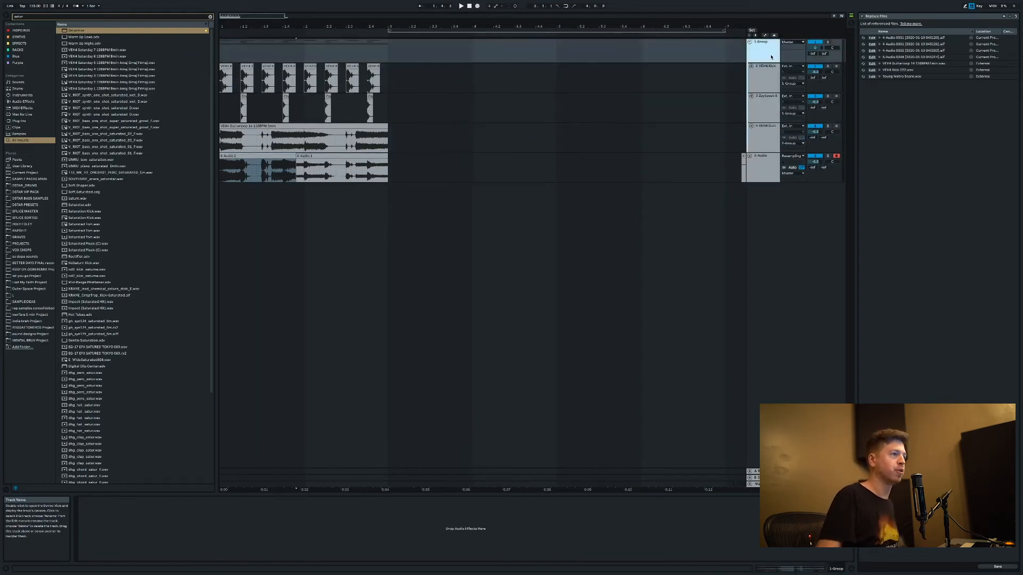
Set the audio track's input to the new group and record the group's output from the start of the arrangement.
left_click(793, 156)
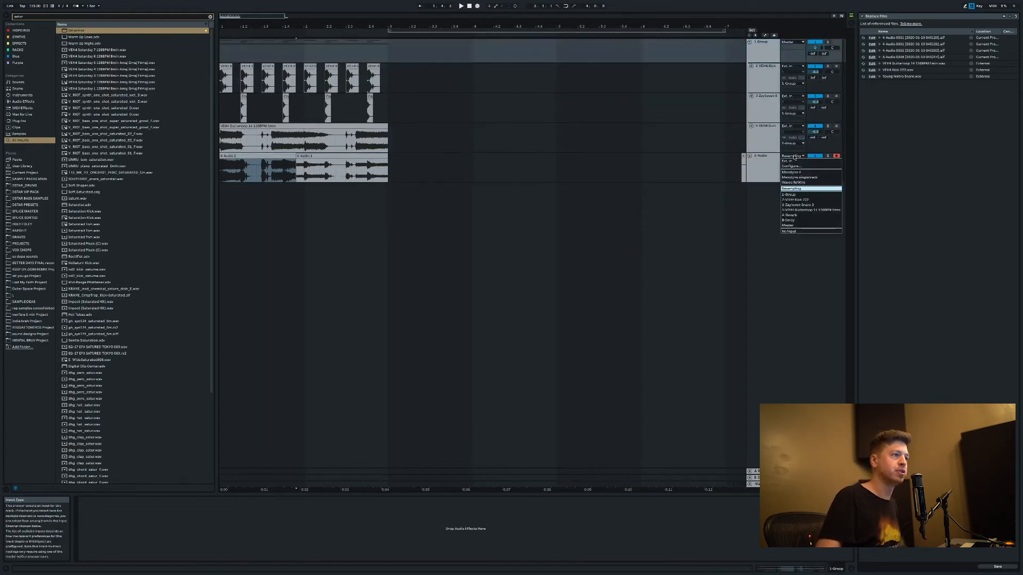
left_click(789, 195)
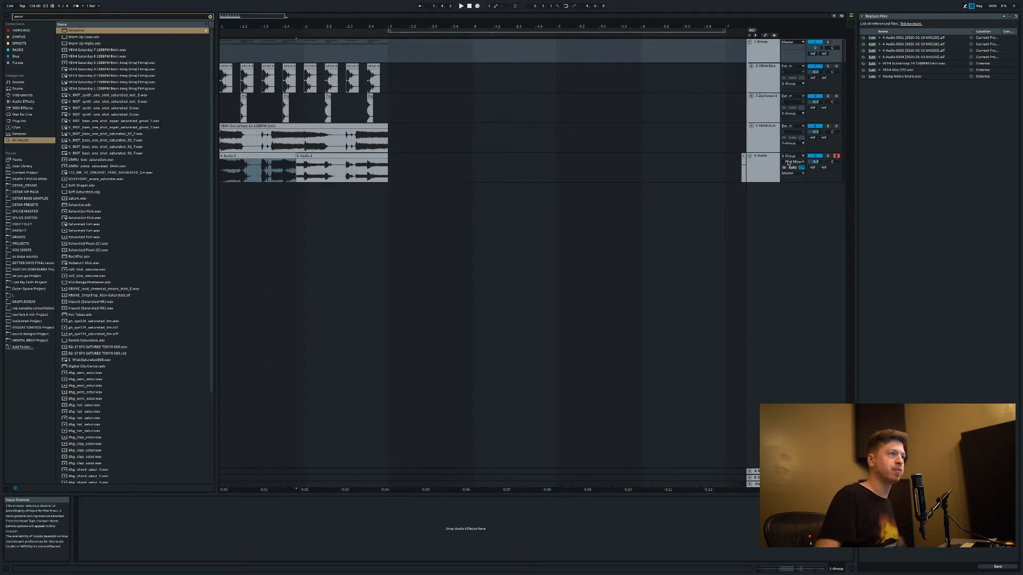
left_click(477, 6)
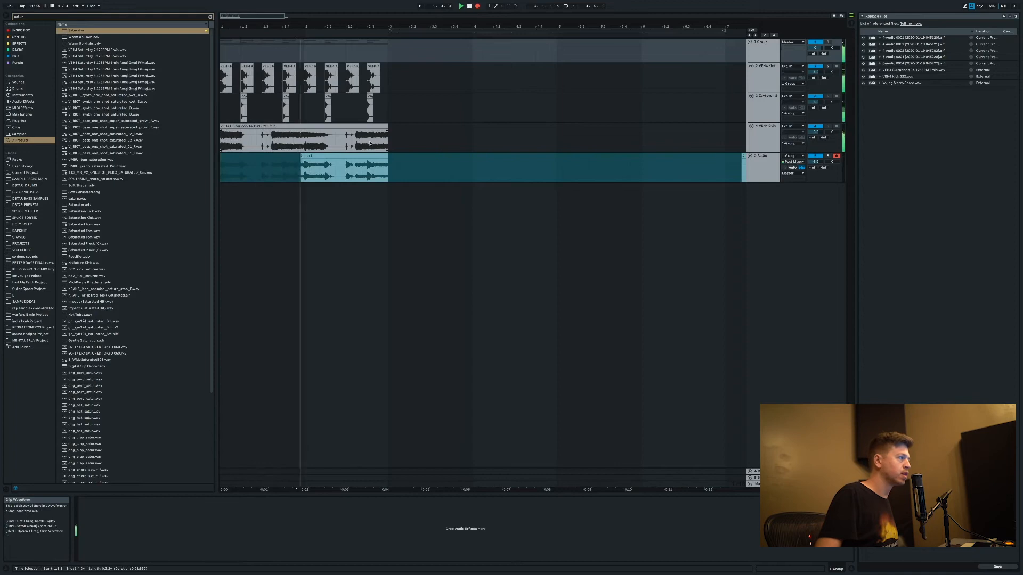
key("space")
left_click(762, 484)
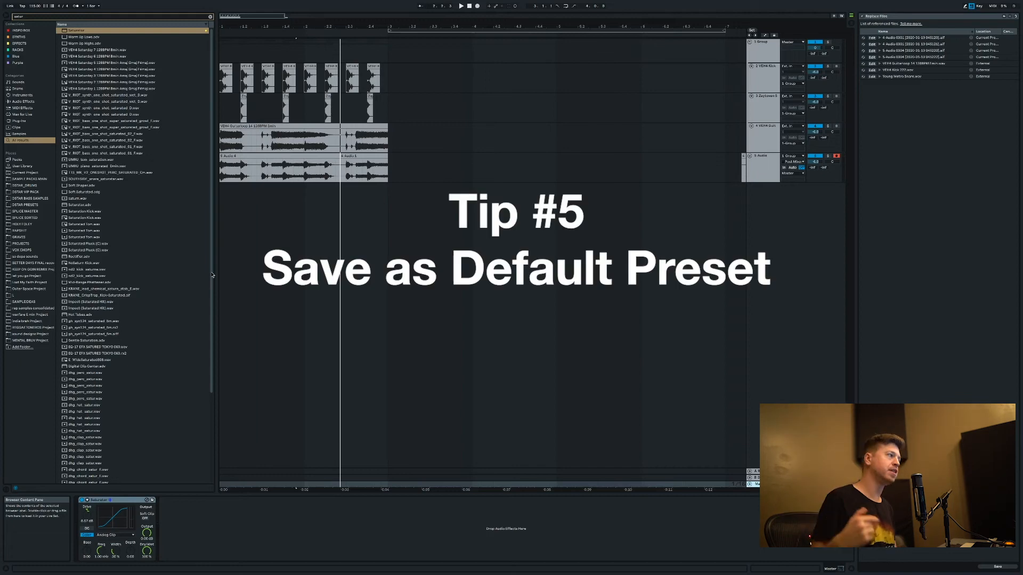
Search the browser for "reverb" and load the Reverb device onto the audio track below the guitar.
left_click(762, 164)
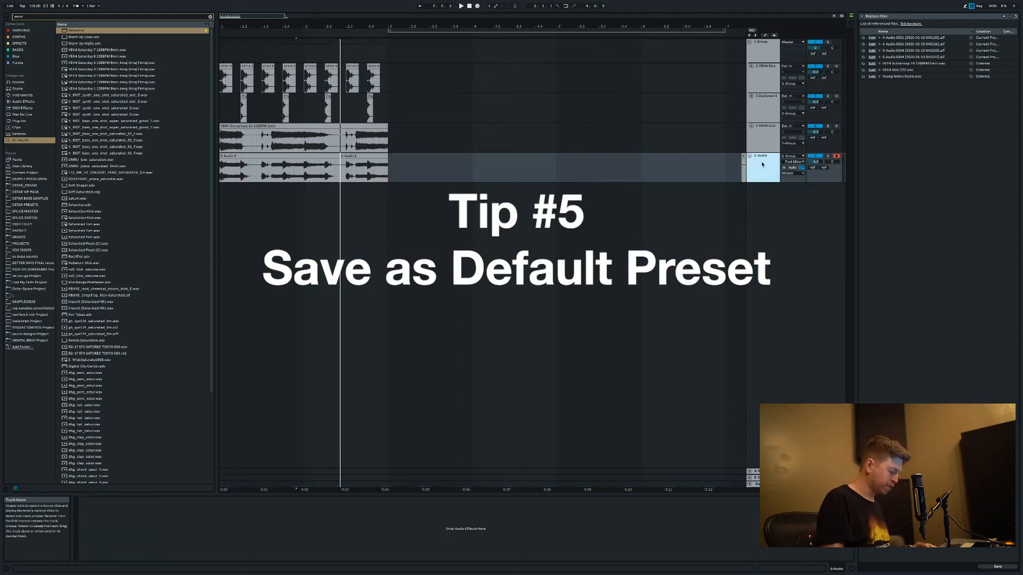
key("ctrl+f")
type("reverb")
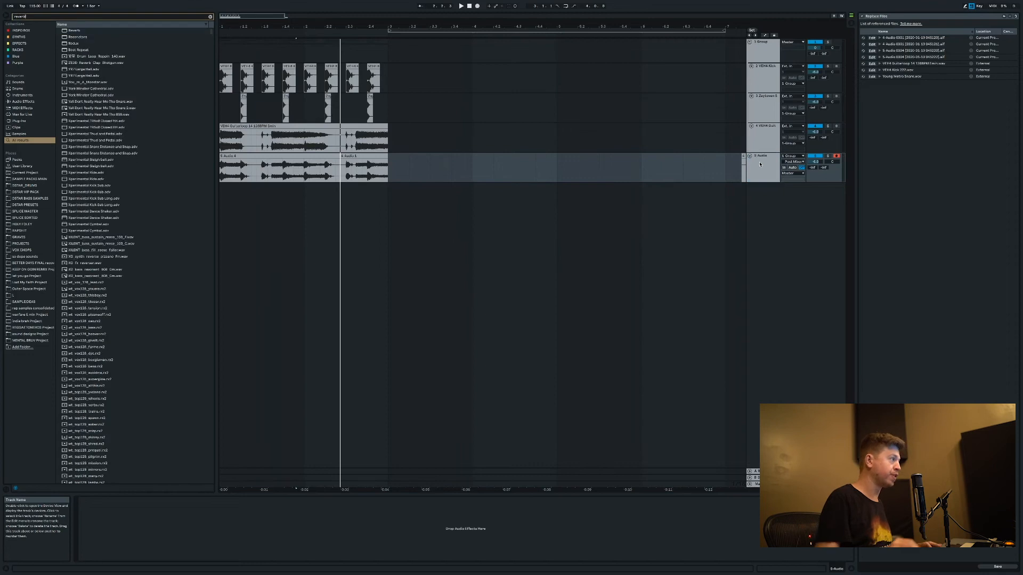
key("Down")
key("Return")
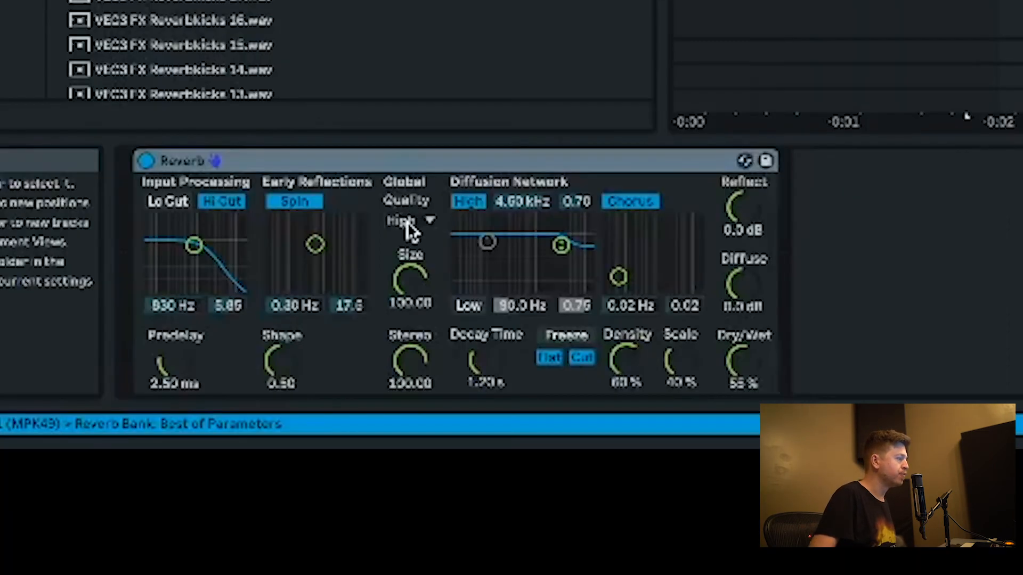
Look at Reverb's quality choices and device options, and delete the Reverb from the track.
left_click(411, 230)
left_click(417, 223)
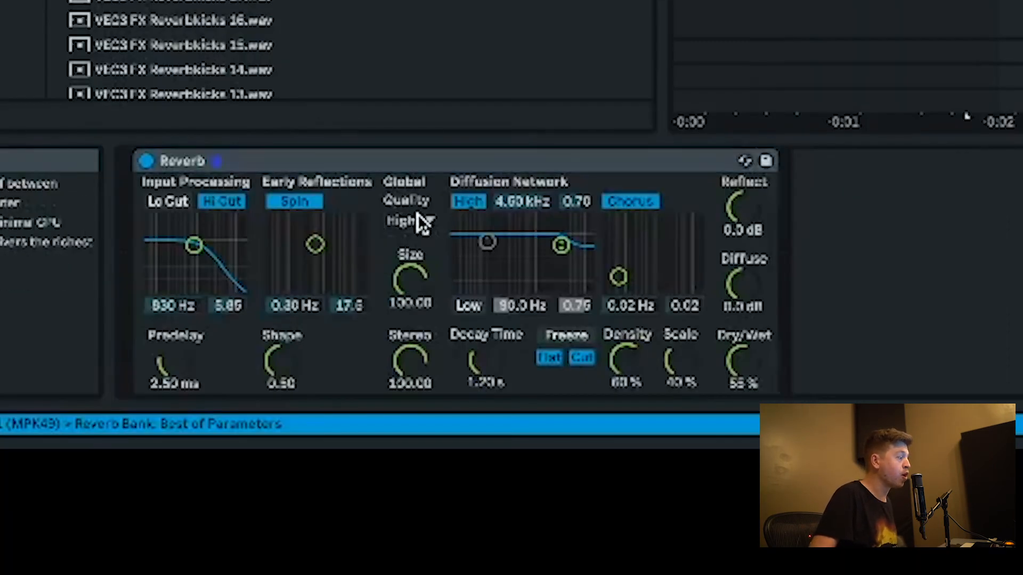
right_click(368, 168)
left_click(287, 150)
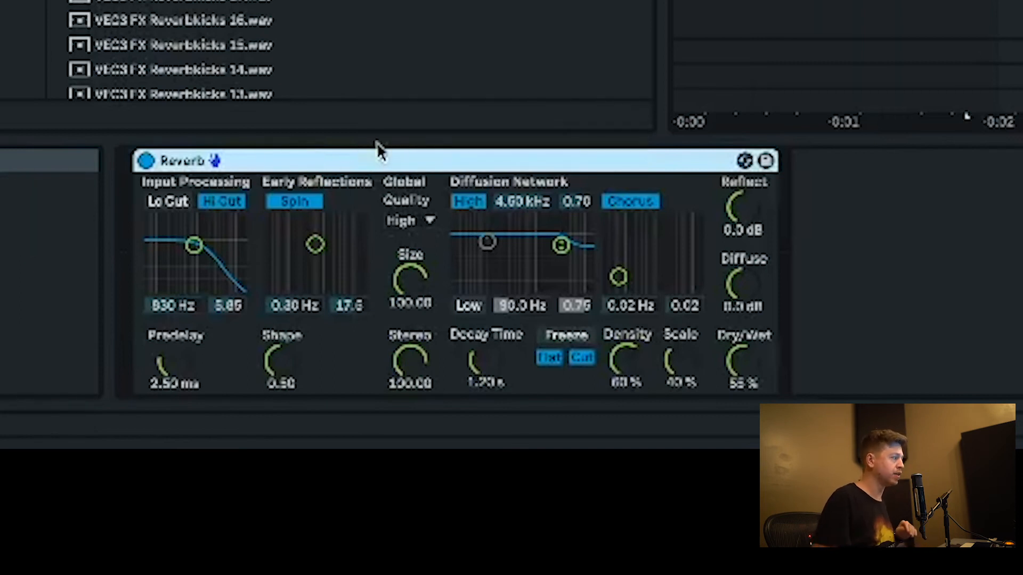
key("Delete")
Search the browser for "eq", load EQ Eight onto the audio track and view its device options.
key("super+f")
type("eq")
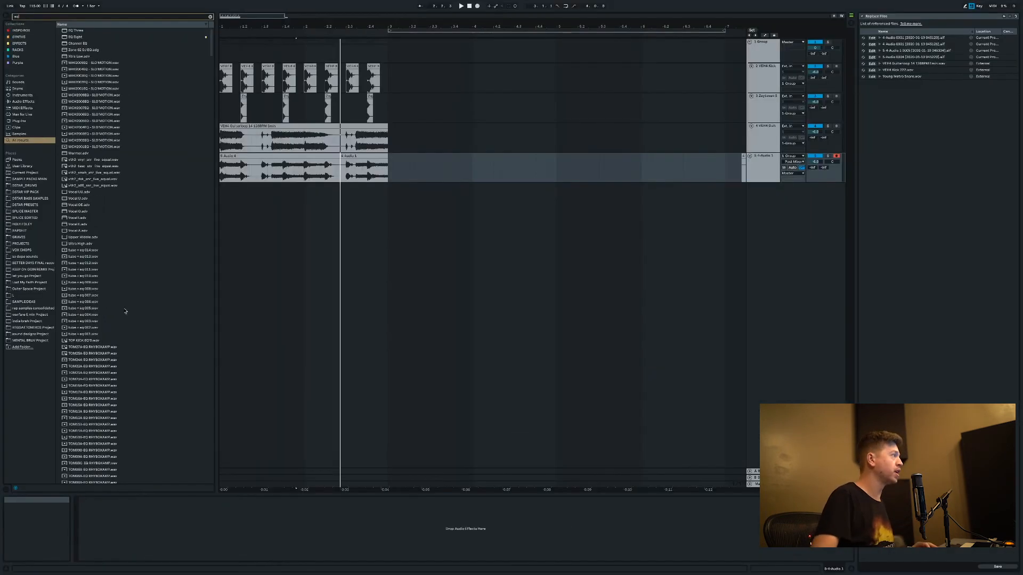
double_click(89, 37)
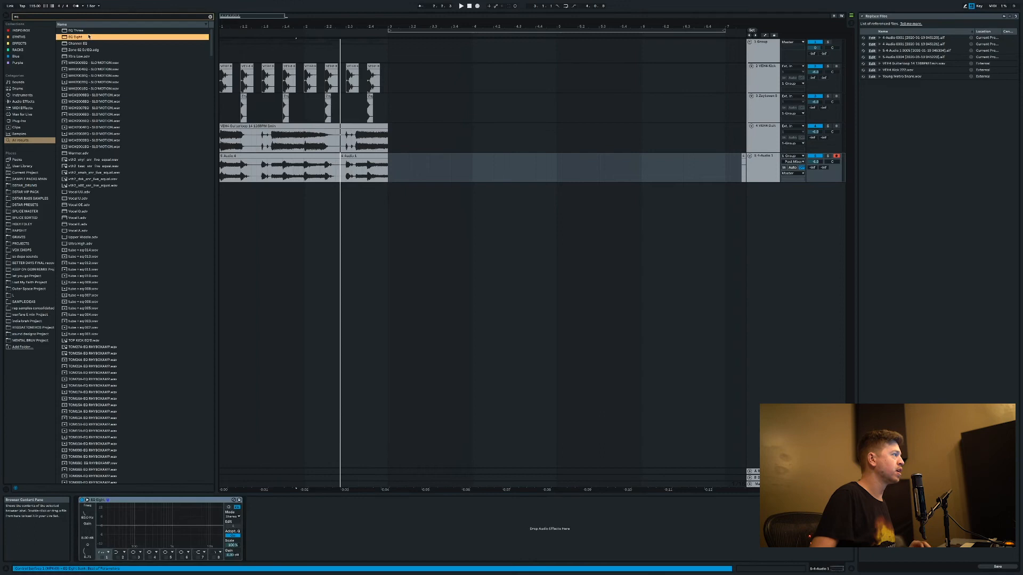
right_click(125, 500)
left_click(116, 499)
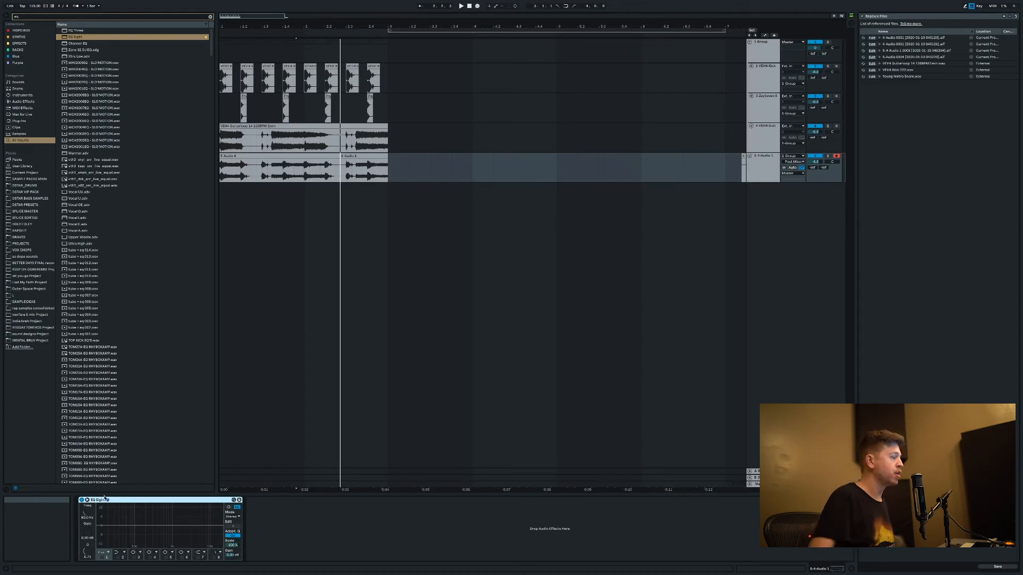
right_click(155, 499)
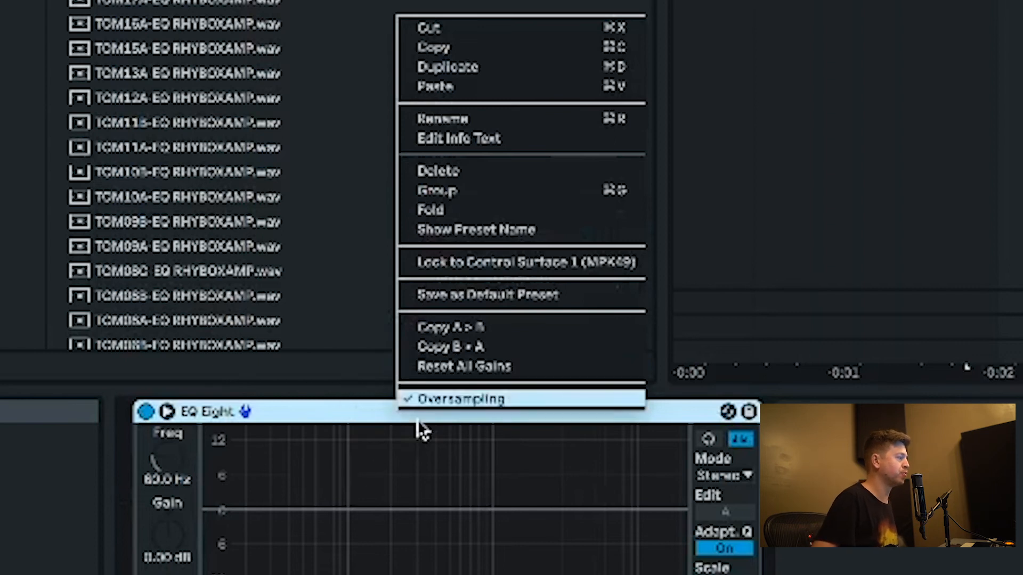
left_click(305, 403)
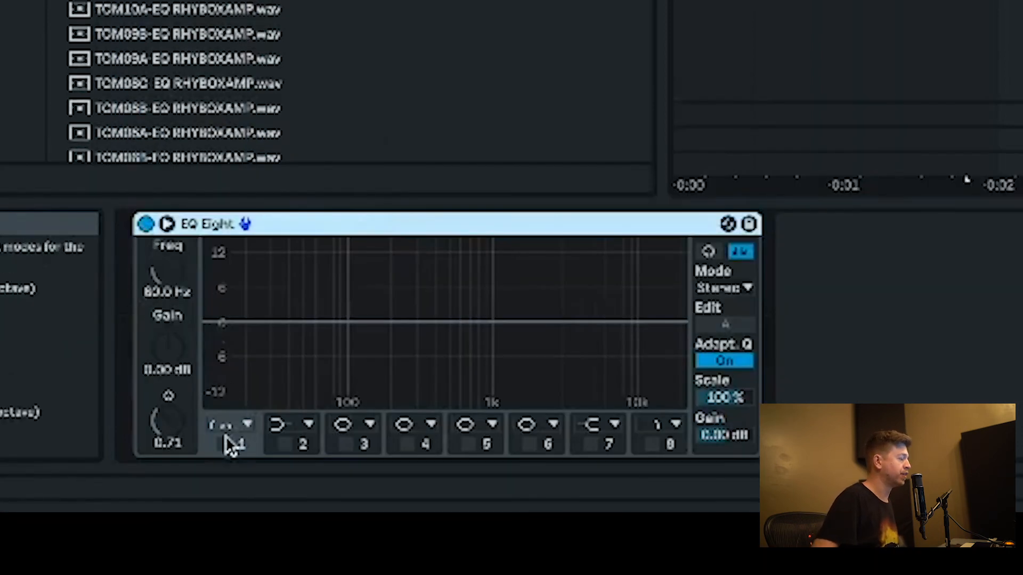
Switch on EQ Eight's filter 1, raise its frequency to about 166 Hz and look at its filter type choices.
left_click(222, 444)
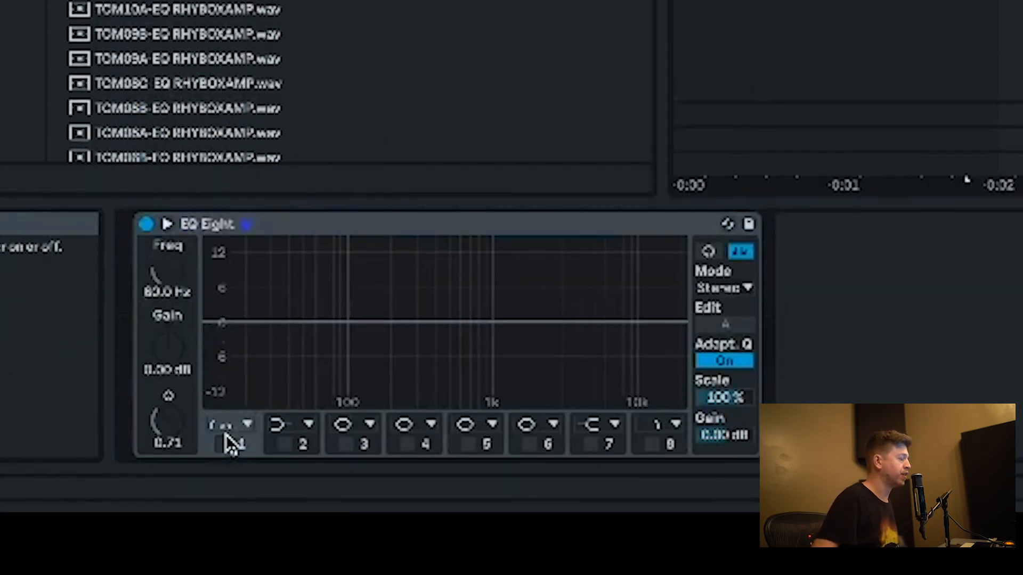
left_click_drag(155, 251, 154, 272)
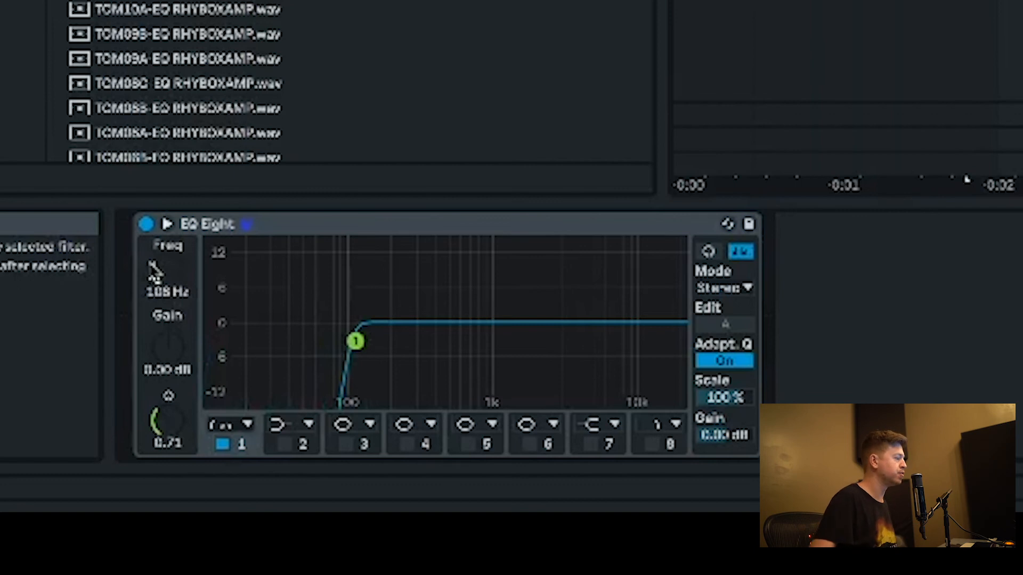
left_click_drag(154, 272, 158, 276)
left_click(225, 423)
left_click(225, 423)
right_click(216, 227)
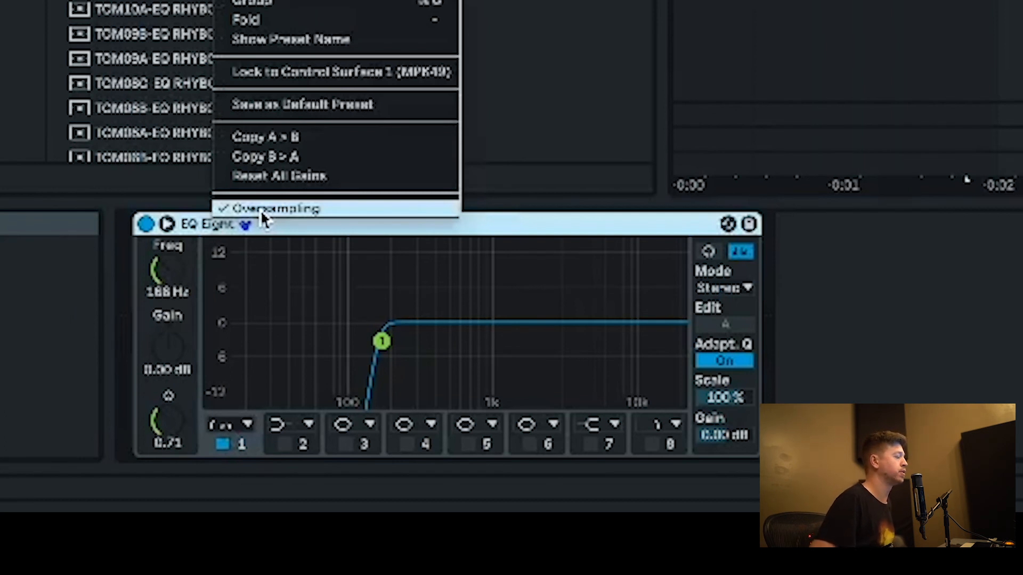
left_click(290, 252)
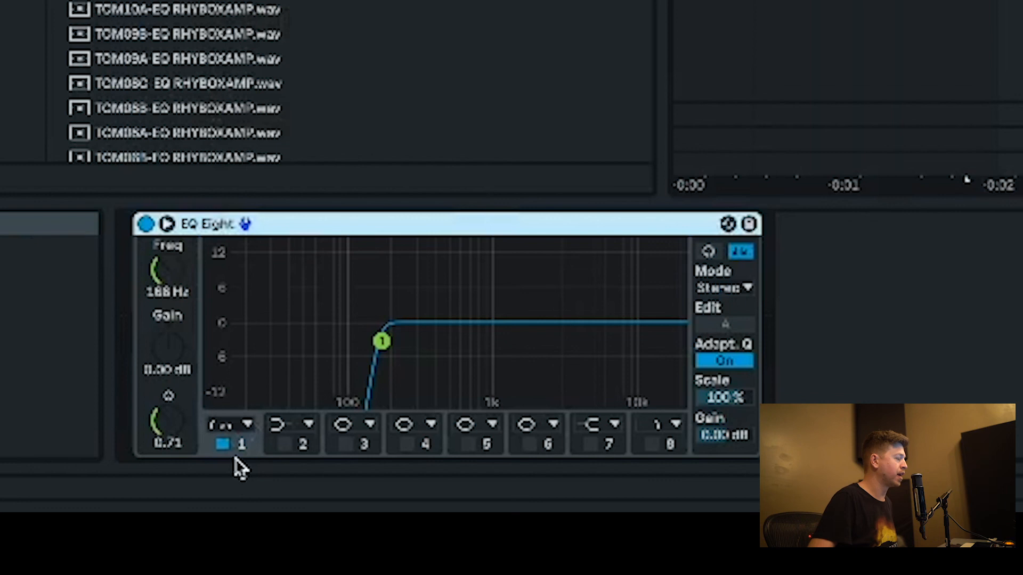
left_click(224, 445)
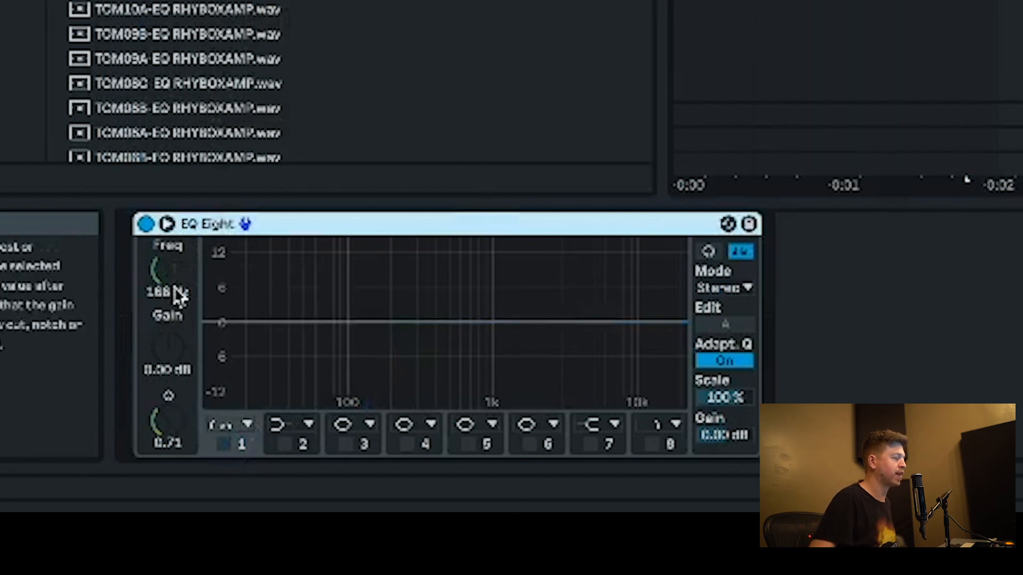
left_click(223, 445)
left_click(222, 444)
Look at EQ Eight's Save as Default Preset option and the filter type choices of filters 1 and 8.
right_click(292, 224)
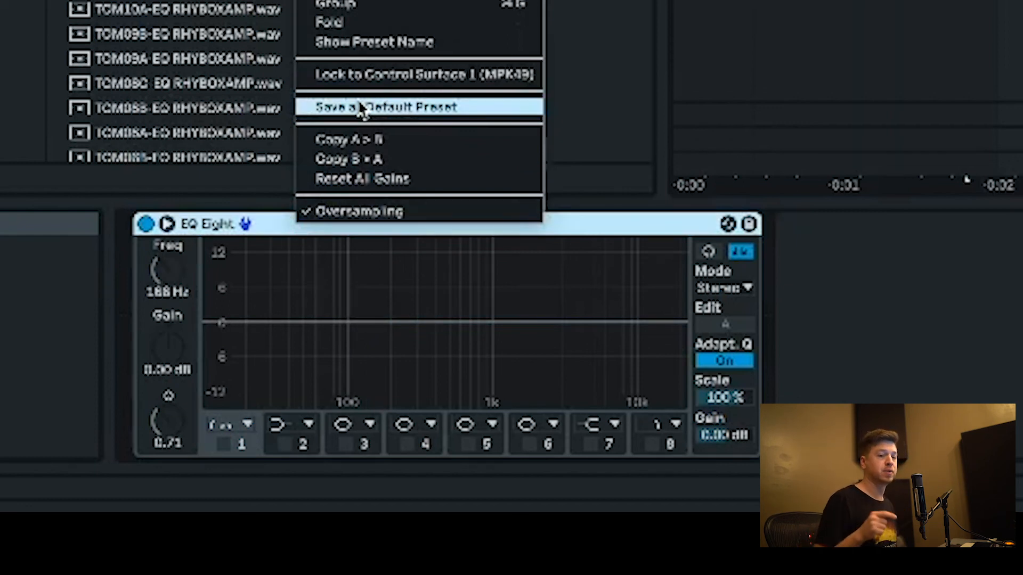
left_click(109, 426)
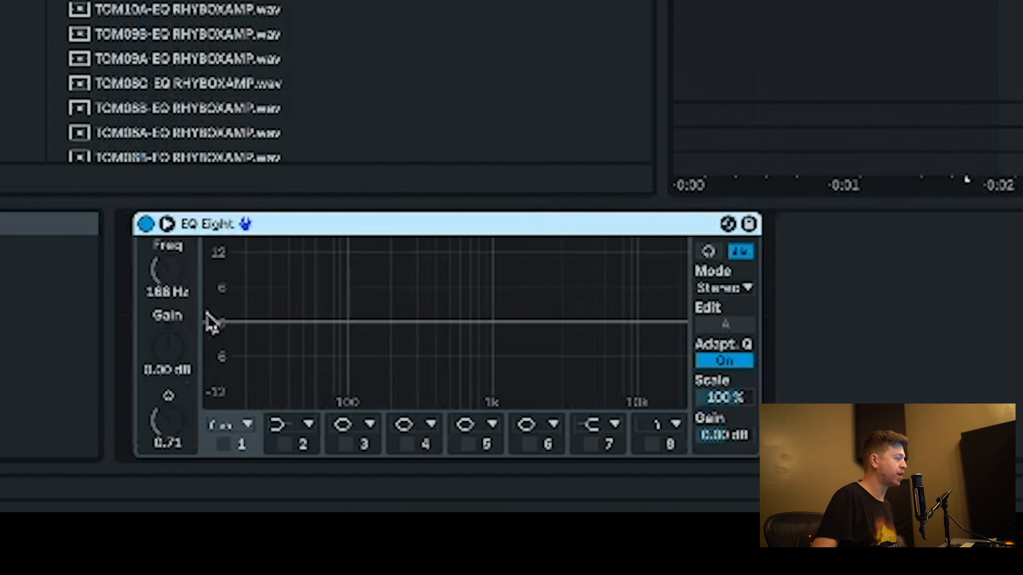
left_click(230, 421)
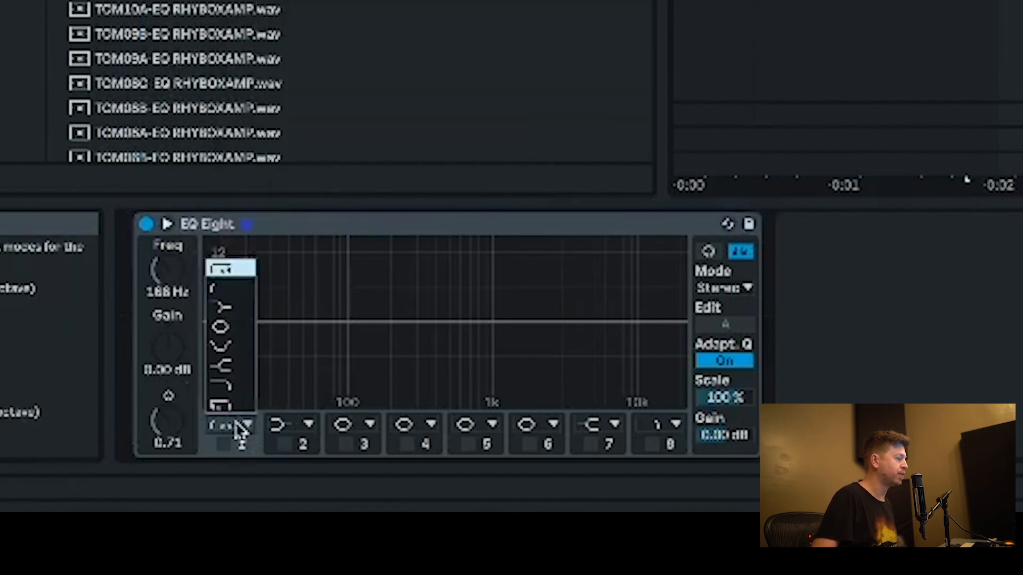
left_click(386, 221)
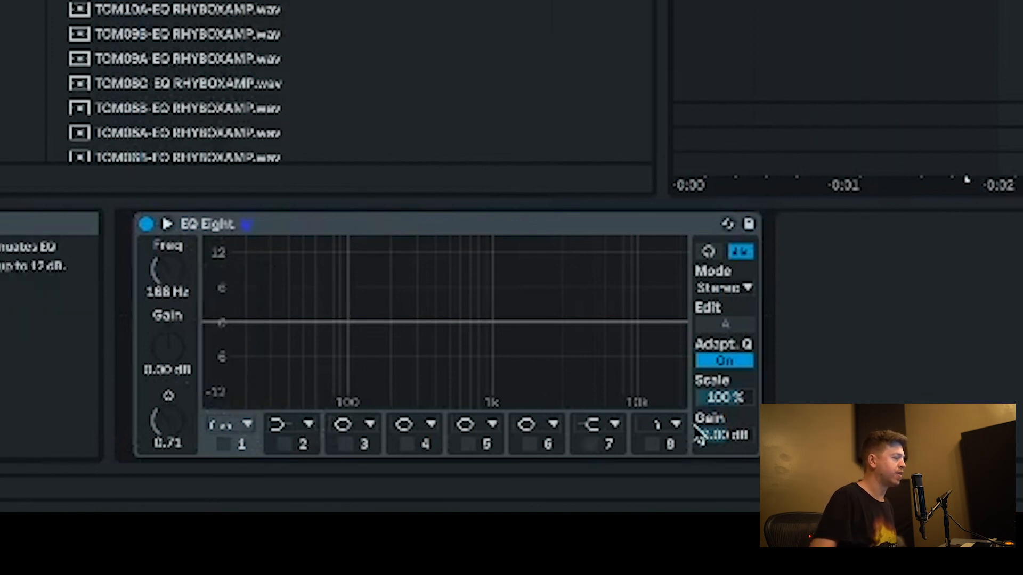
left_click(668, 427)
left_click(672, 433)
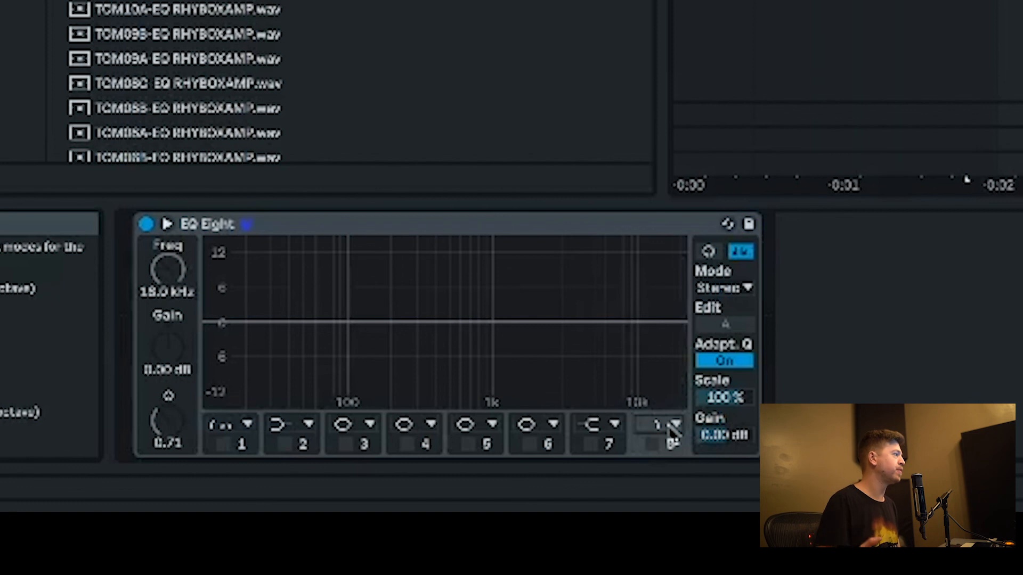
Search the browser for "kick" and for "vocoder", load Vocoder after EQ Eight and look at its carrier type.
key("ctrl+f")
type("kick")
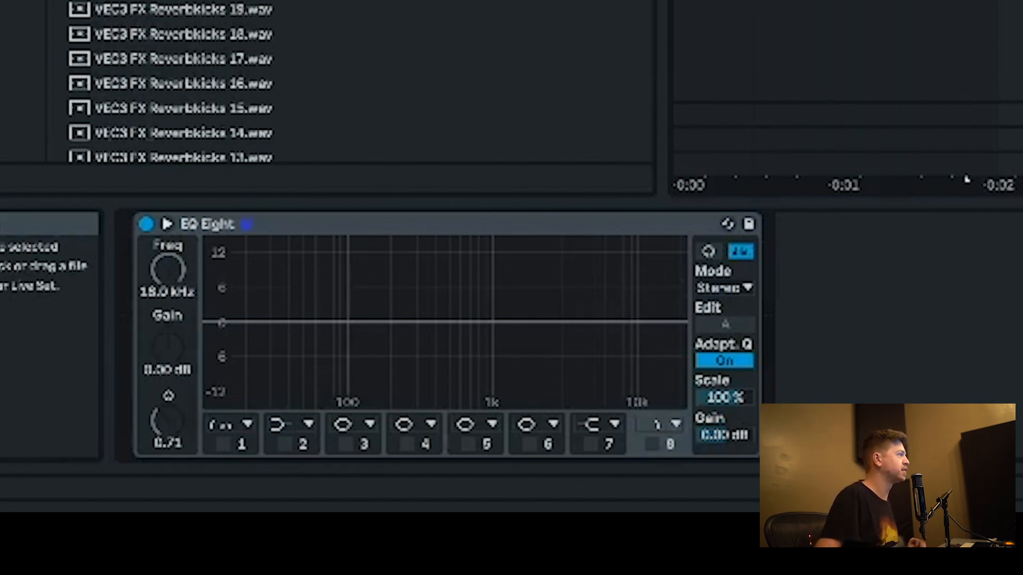
type("vocoder")
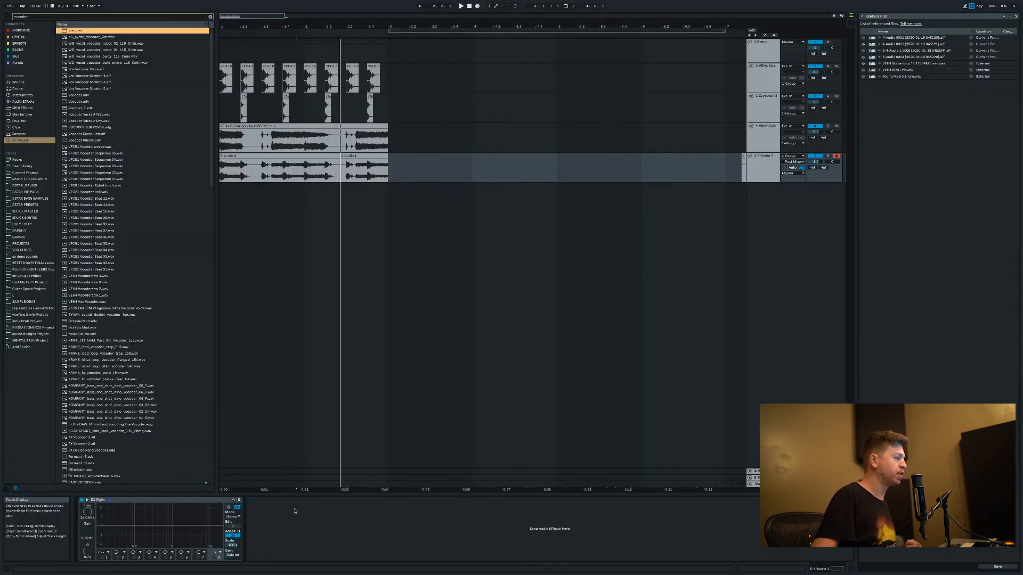
double_click(76, 30)
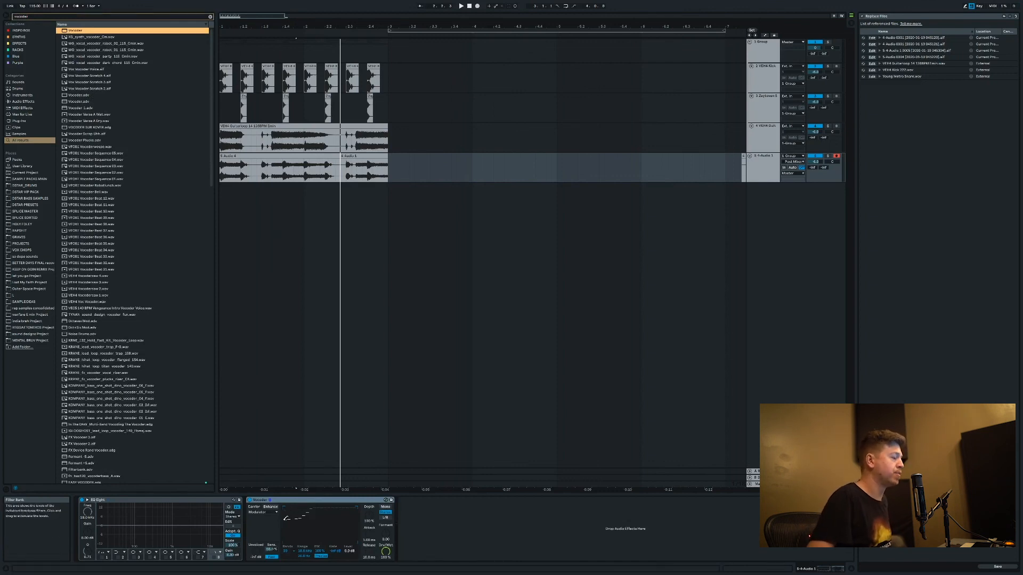
left_click(271, 513)
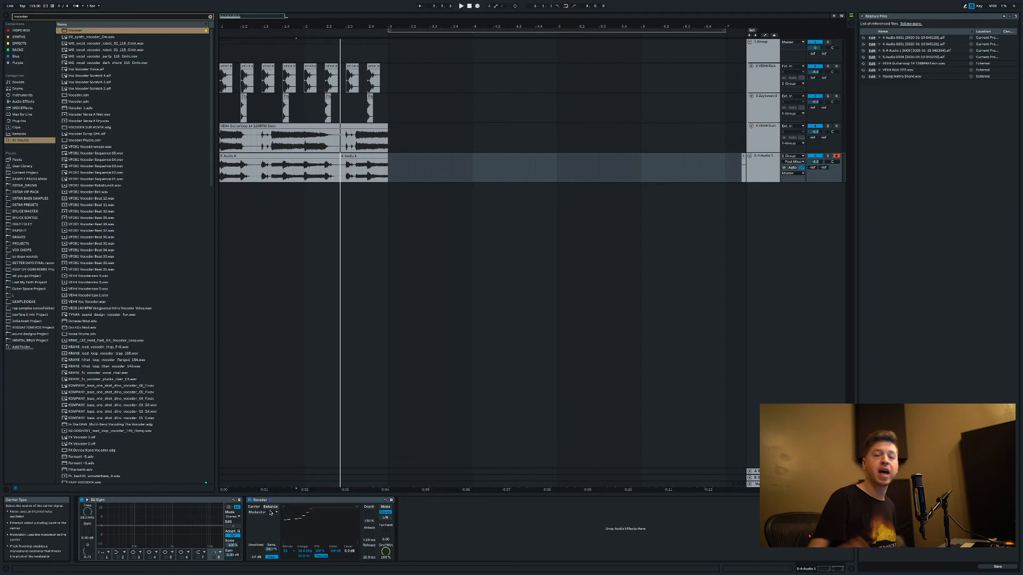